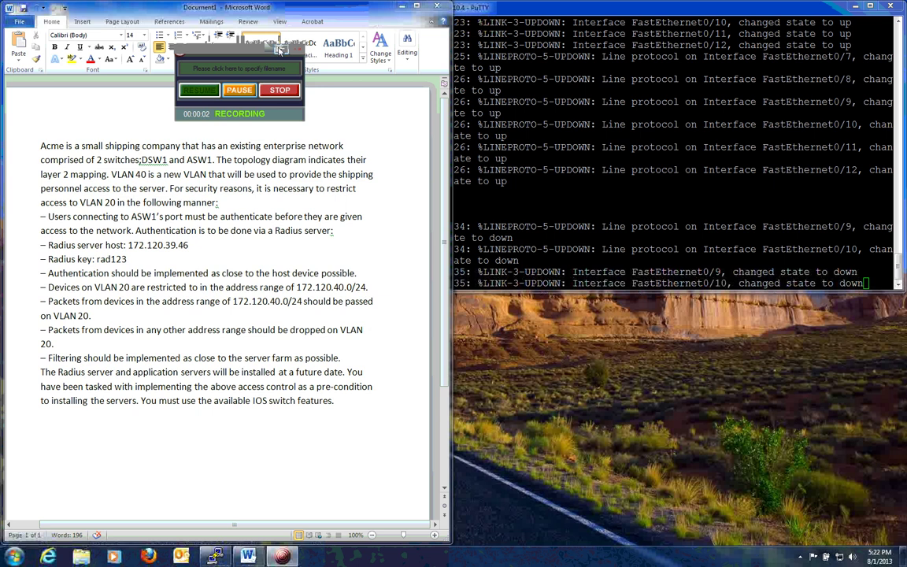
# Review the scenario's switch names and the RADIUS server host and key lines in Word
pyautogui.click(201, 91)
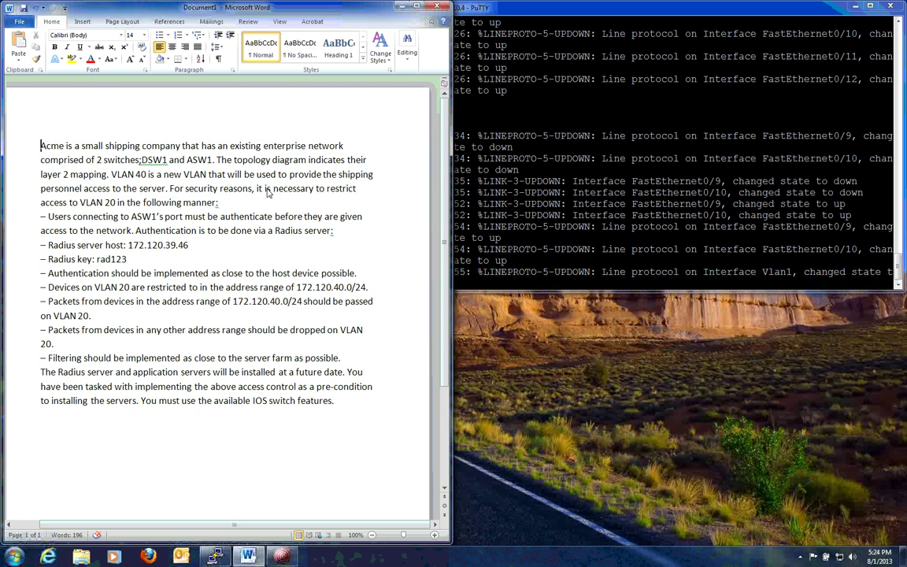
pyautogui.click(37, 147)
pyautogui.moveTo(95, 161); pyautogui.dragTo(213, 163)
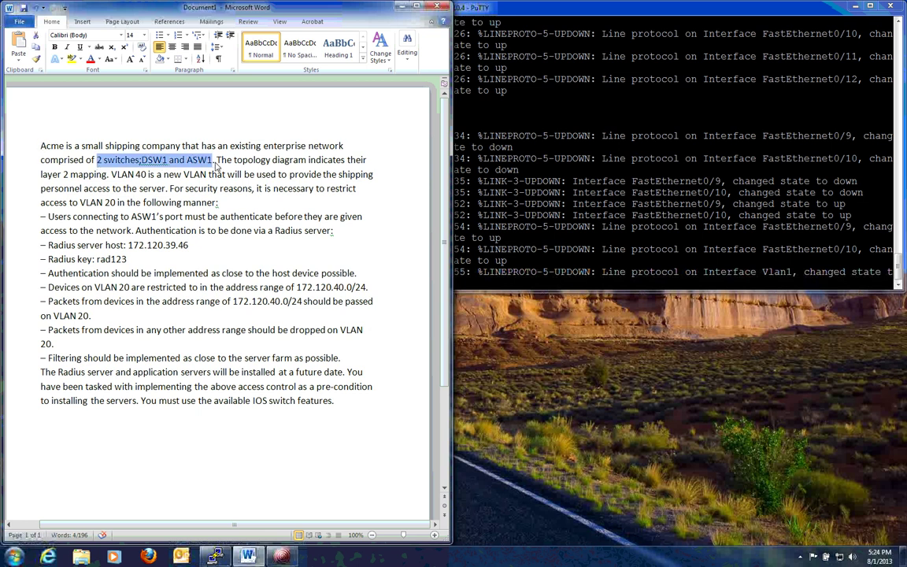
pyautogui.click(215, 161)
pyautogui.click(188, 162)
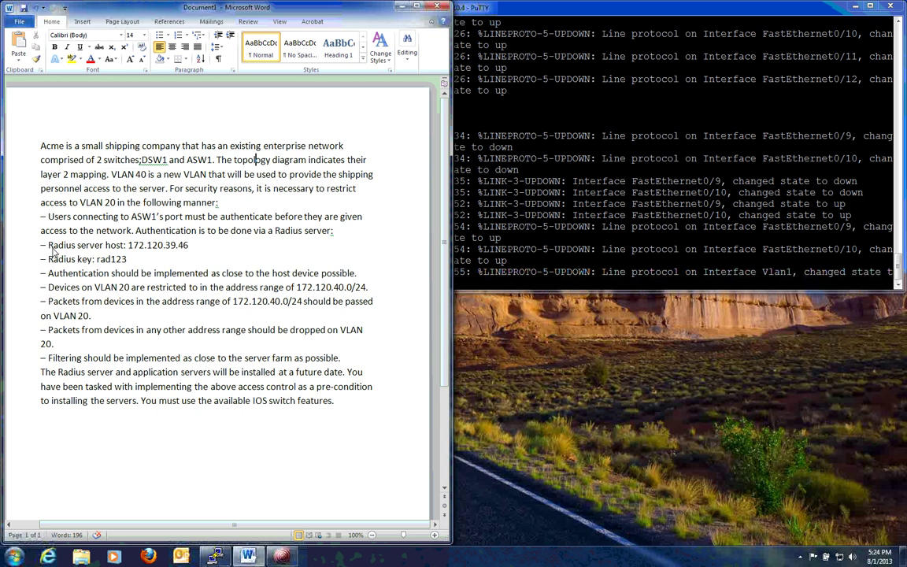
pyautogui.moveTo(48, 245); pyautogui.dragTo(190, 248)
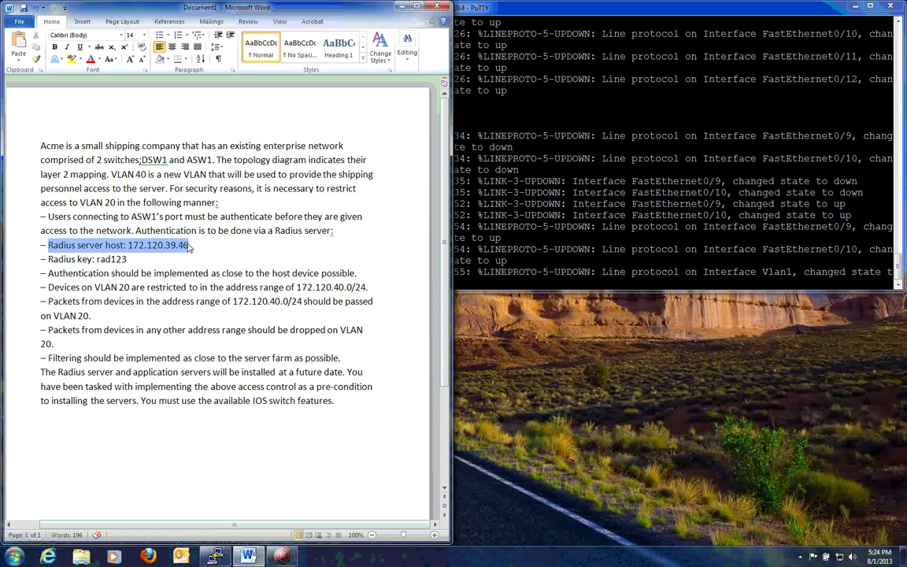
pyautogui.moveTo(77, 259); pyautogui.dragTo(126, 260)
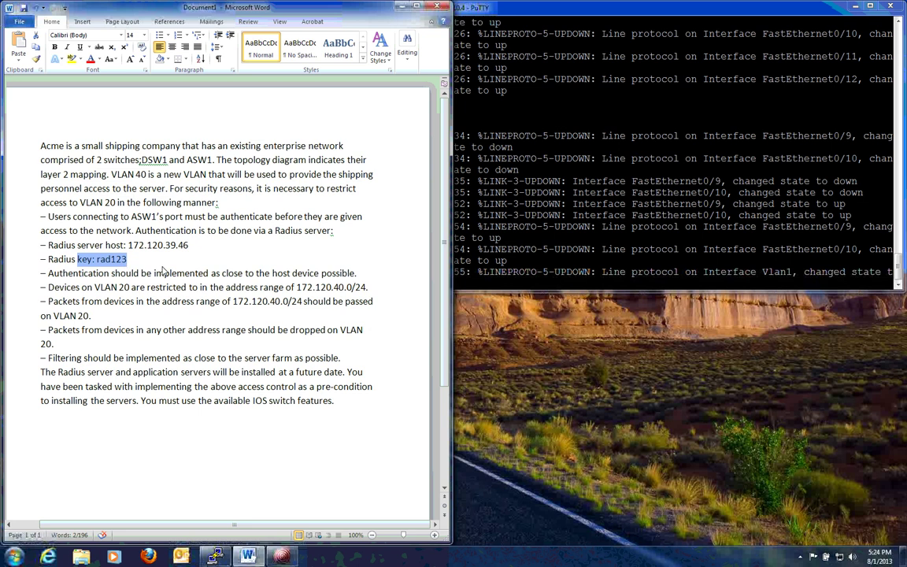
pyautogui.press('Right')
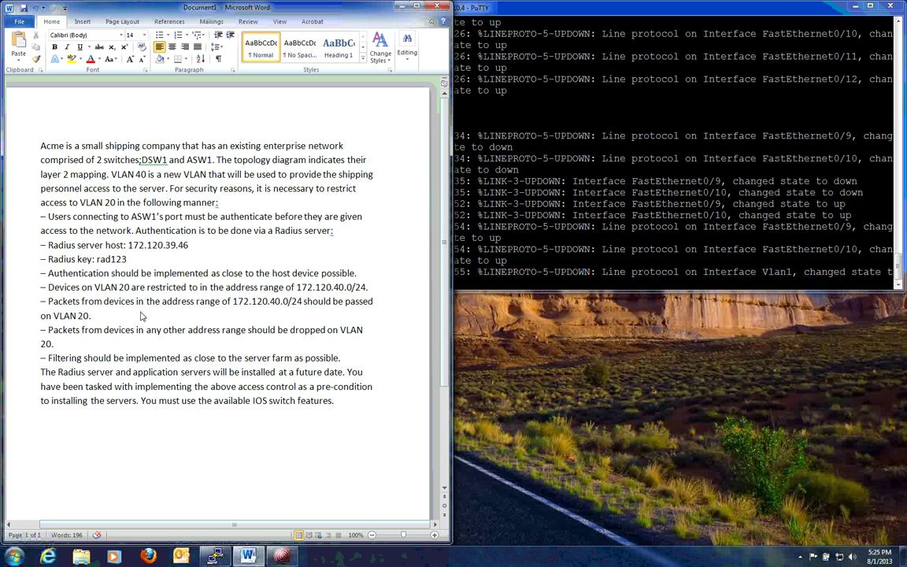
# Highlight the VLAN 20 range 172.120.40.0/24, its pass and drop rules, and the filtering placement requirement
pyautogui.click(298, 288)
pyautogui.moveTo(298, 288); pyautogui.dragTo(366, 292)
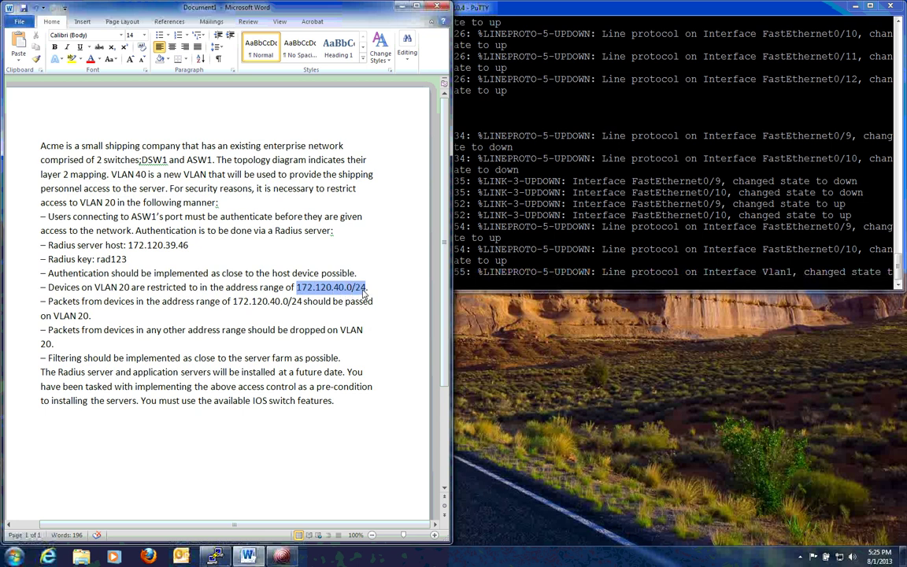
pyautogui.click(234, 303)
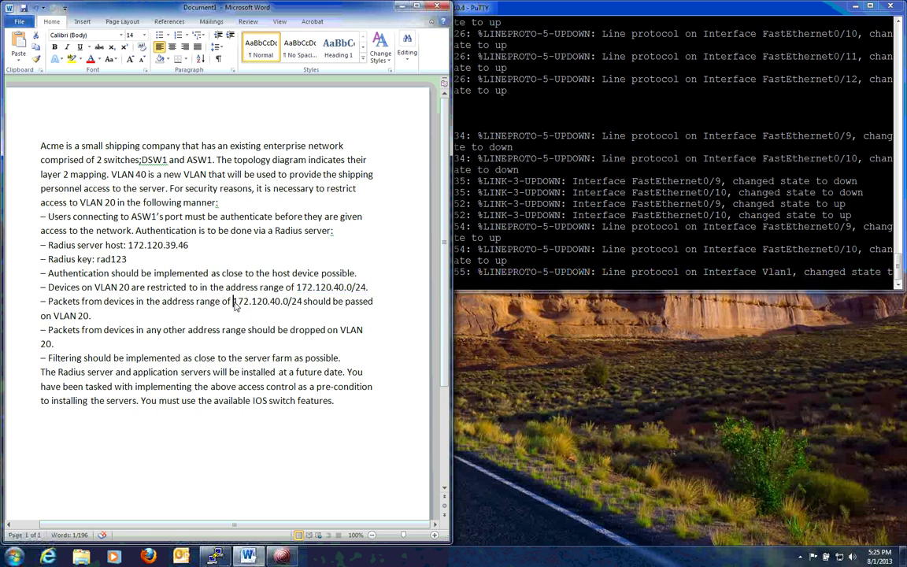
pyautogui.moveTo(234, 305); pyautogui.dragTo(336, 316)
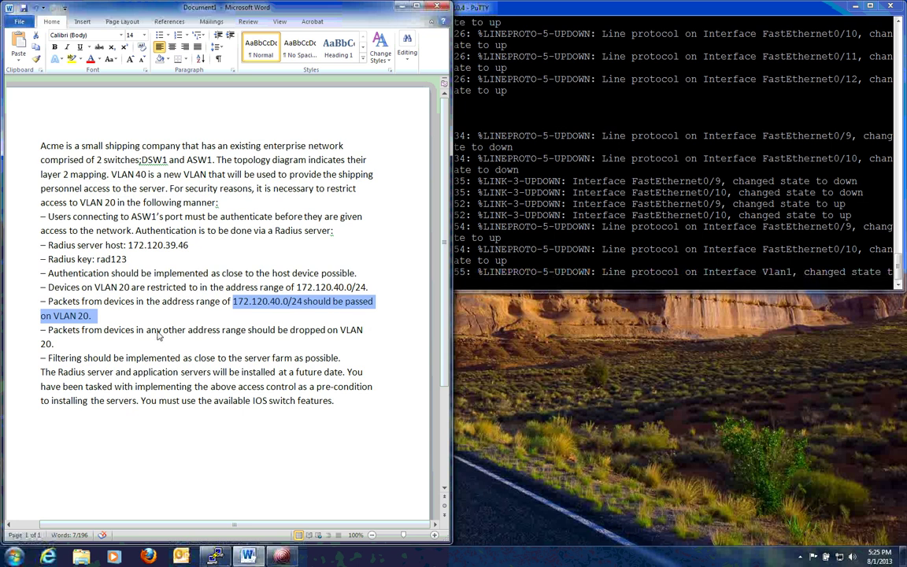
pyautogui.moveTo(147, 332); pyautogui.dragTo(350, 341)
pyautogui.click(255, 335)
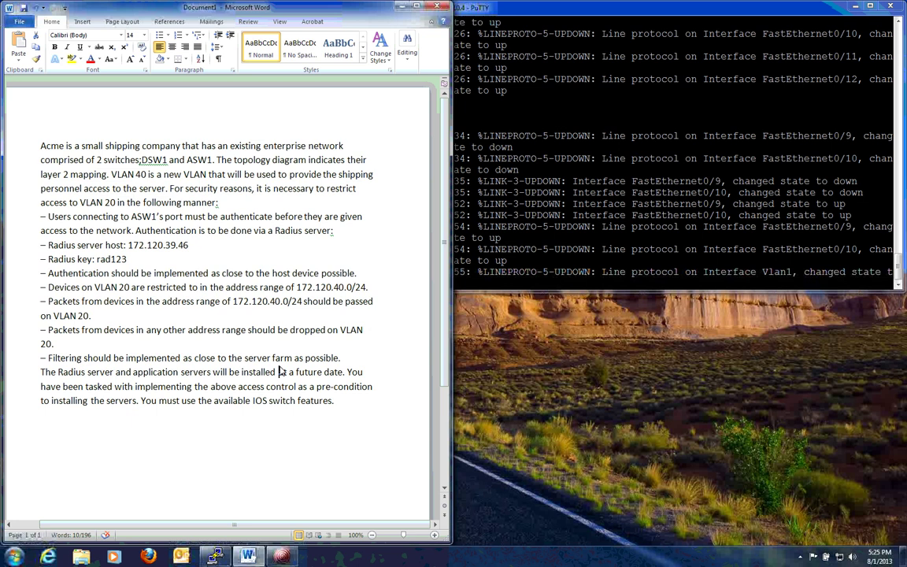
pyautogui.moveTo(48, 359); pyautogui.dragTo(317, 367)
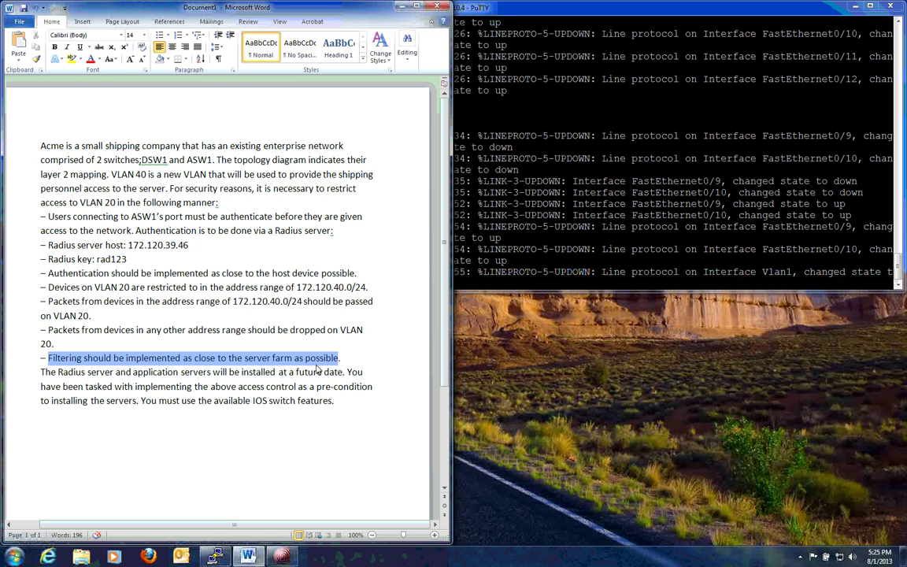
pyautogui.click(260, 385)
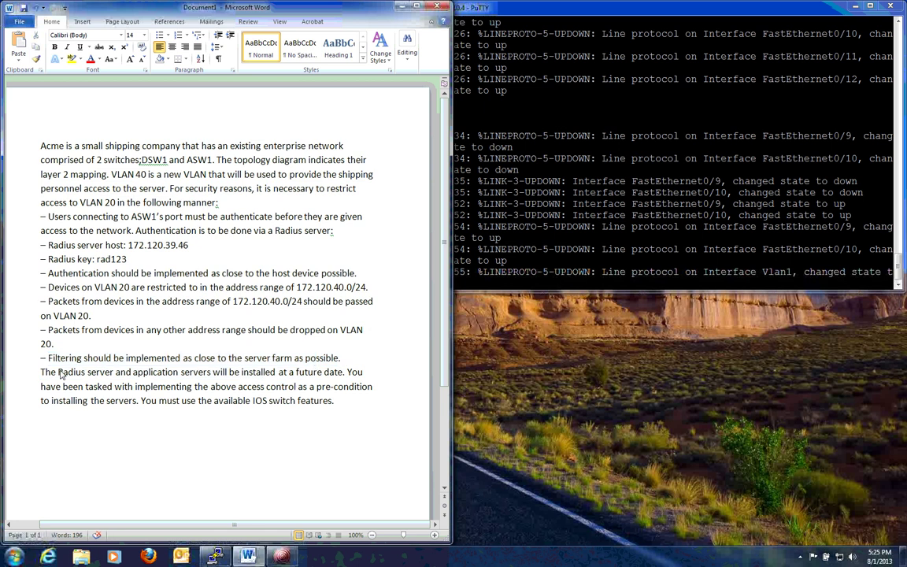
pyautogui.moveTo(40, 372); pyautogui.dragTo(333, 386)
pyautogui.click(289, 315)
# Re-highlight the RADIUS lines and VLAN 20 rules, then bring the ALS2 PuTTY session forward
pyautogui.click(41, 145)
pyautogui.moveTo(48, 244); pyautogui.dragTo(187, 258)
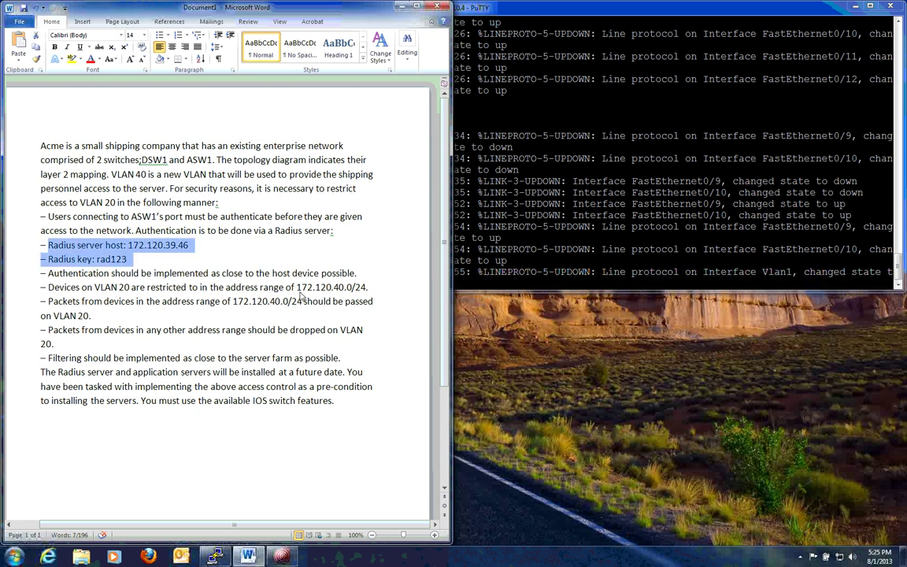
pyautogui.moveTo(296, 287); pyautogui.dragTo(368, 290)
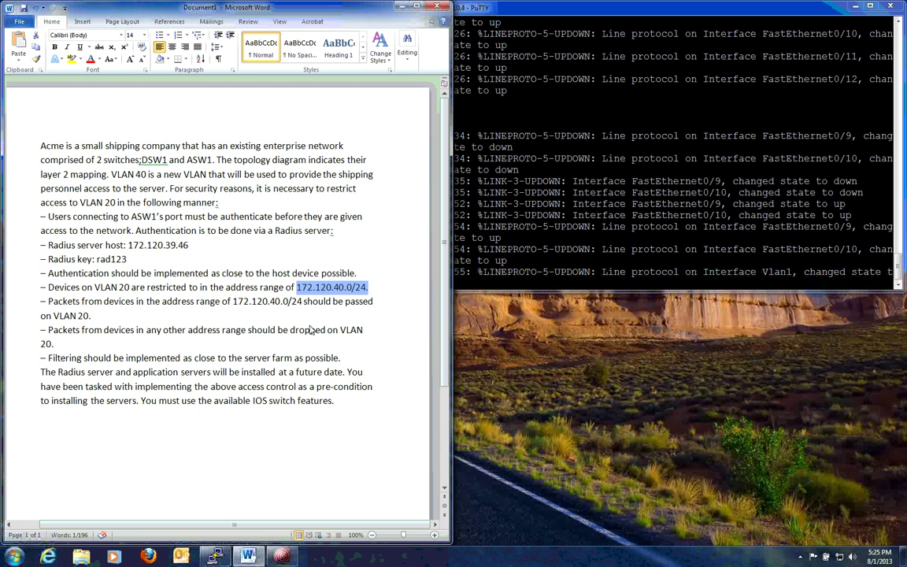
pyautogui.moveTo(146, 330); pyautogui.dragTo(333, 340)
pyautogui.moveTo(37, 344); pyautogui.dragTo(64, 345)
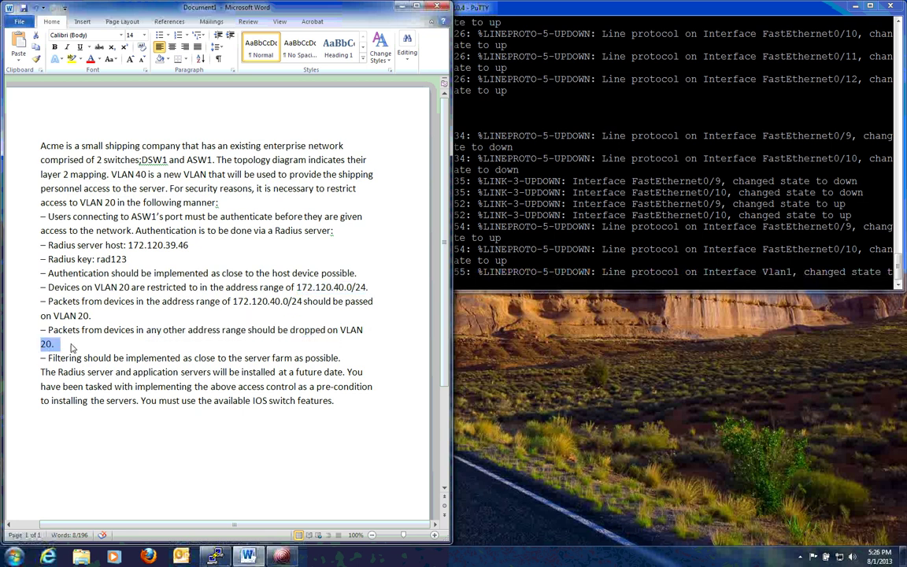
pyautogui.click(576, 246)
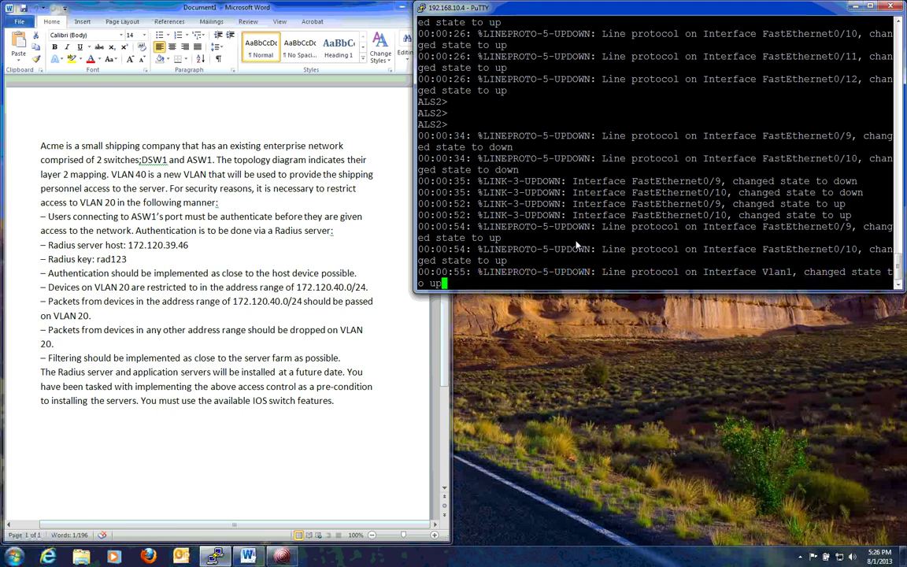
# Enter privileged global configuration mode on ALS2 and enable aaa new-model
pyautogui.press('Return')
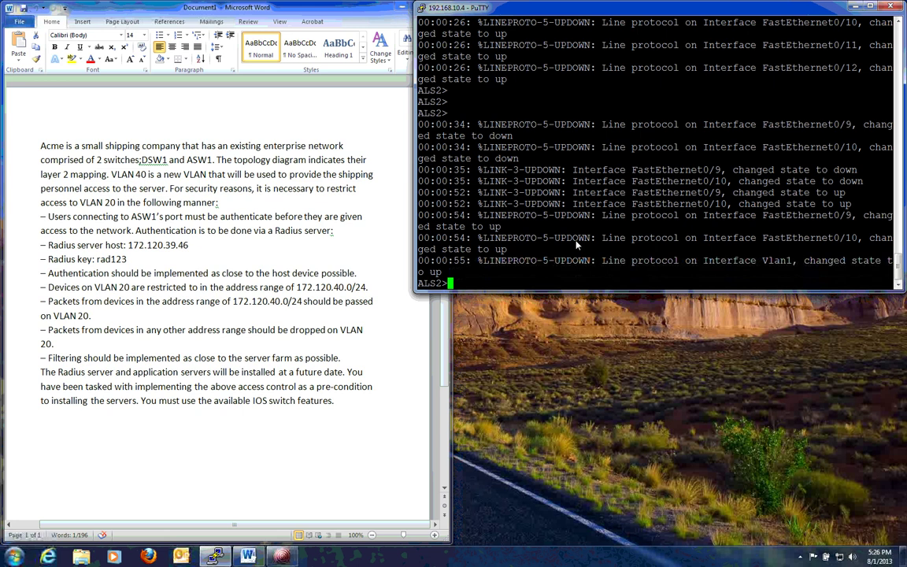
pyautogui.write('en')
pyautogui.press('Return')
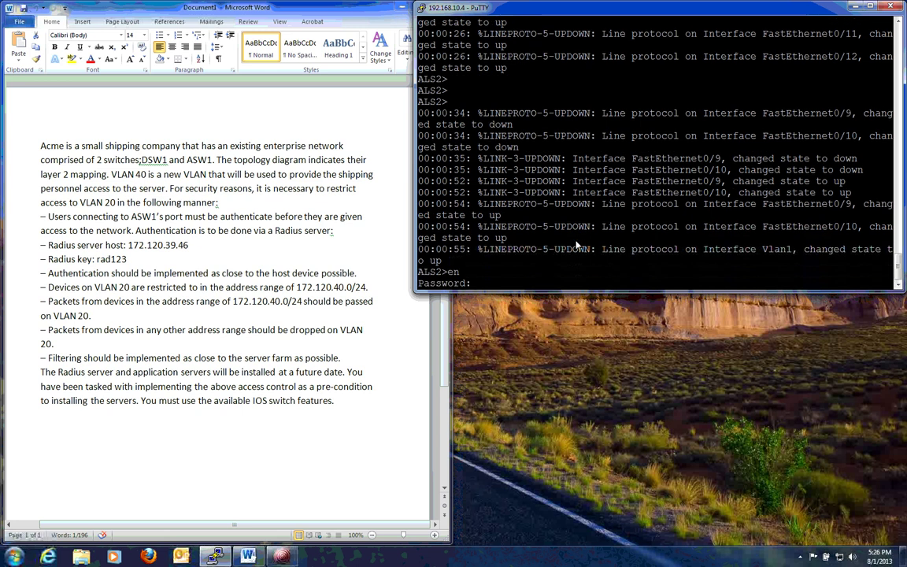
pyautogui.press('Return')
pyautogui.write('conf ')
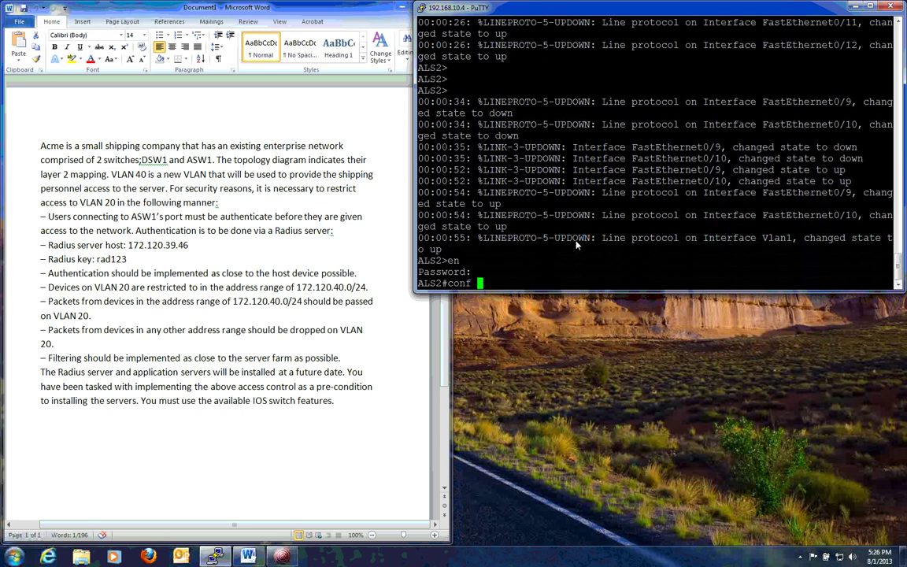
pyautogui.write('t')
pyautogui.press('Return')
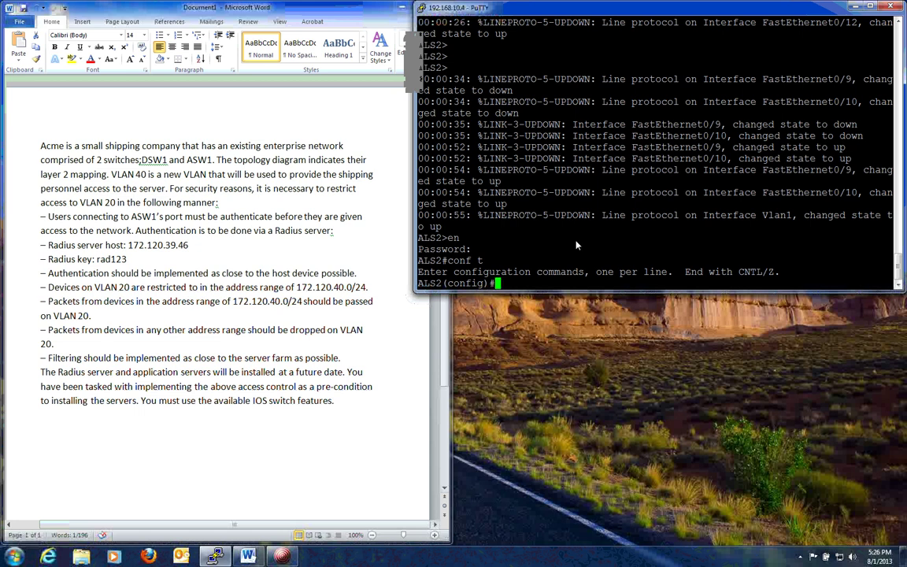
pyautogui.write('aaa')
pyautogui.write('new-model')
pyautogui.press('Return')
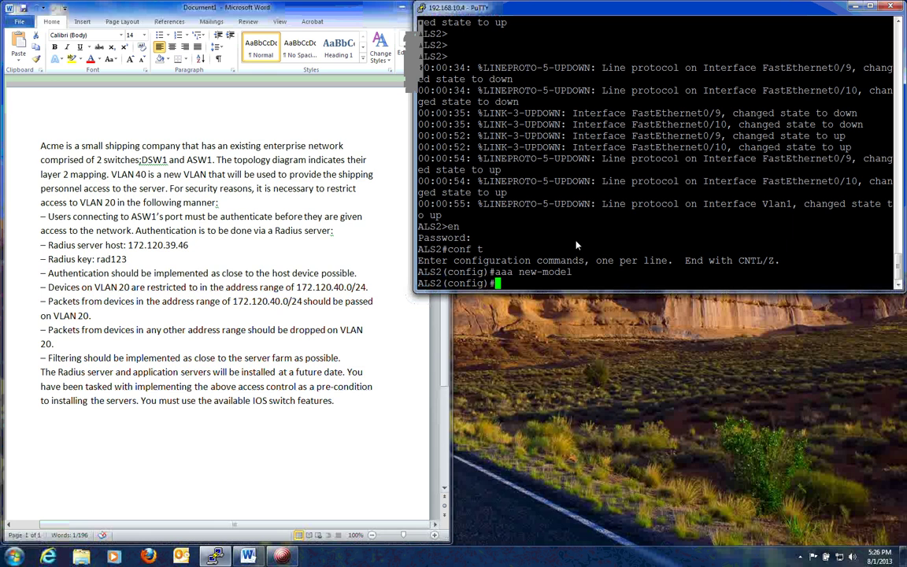
# Configure 'aaa authentication dot1x default group radius' on ALS2
pyautogui.write('aaa')
pyautogui.write('authentication')
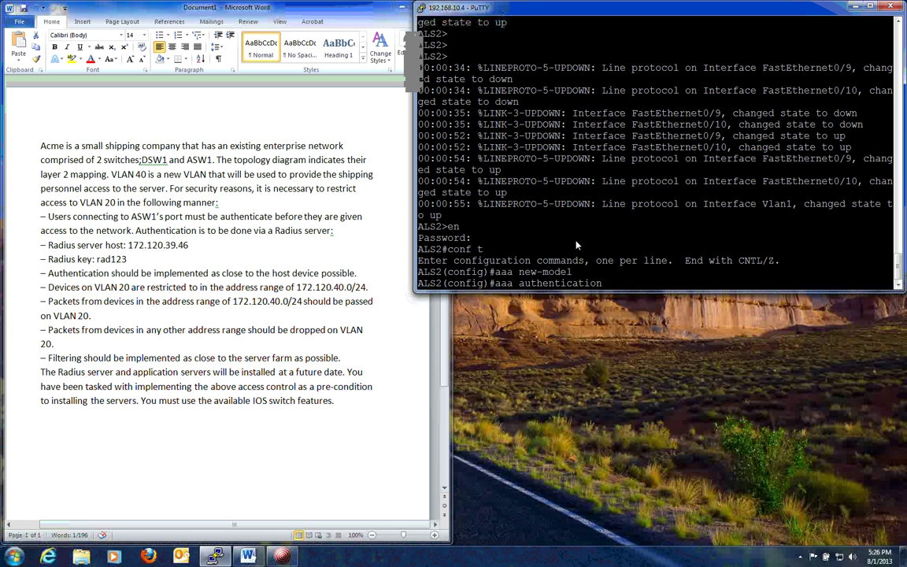
pyautogui.write(' ?')
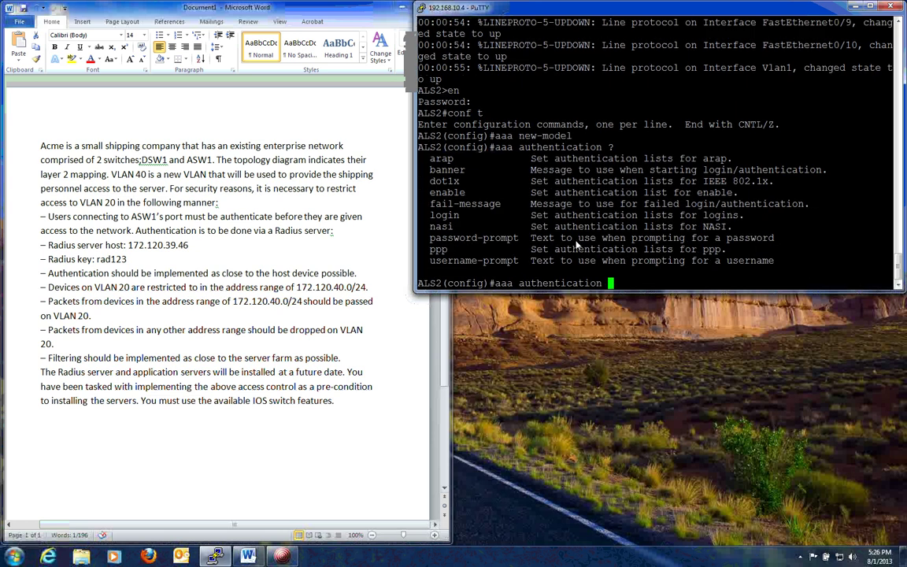
pyautogui.write('dot1x default gro')
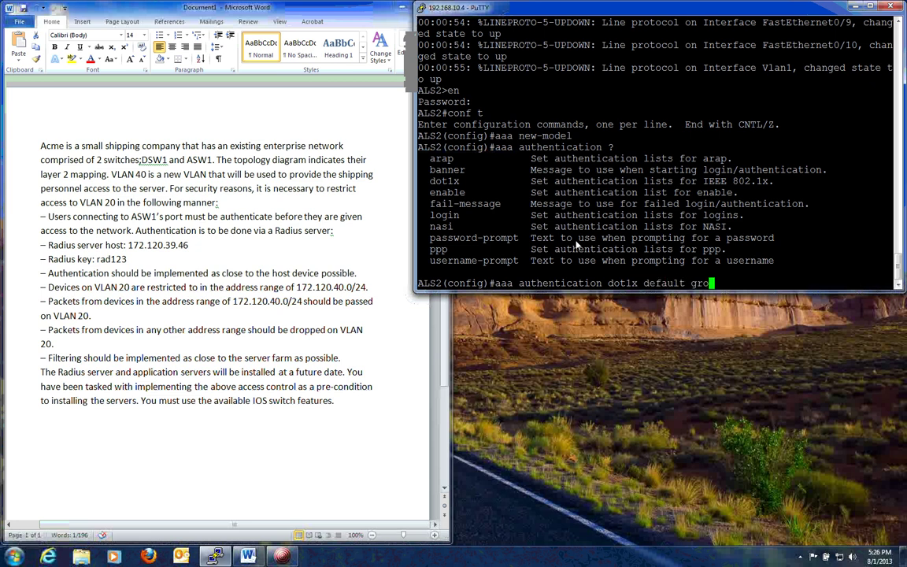
pyautogui.write('up ?')
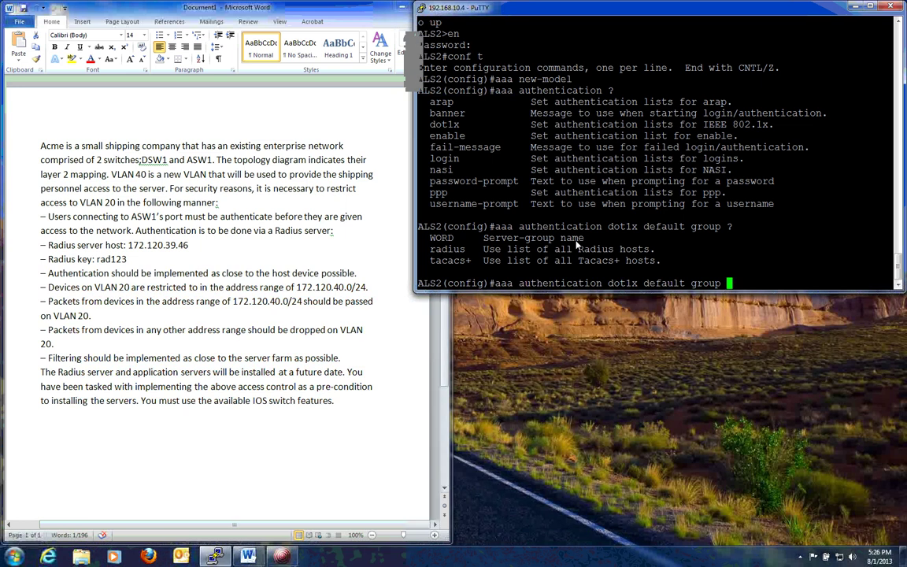
pyautogui.write('radius')
pyautogui.press('Return')
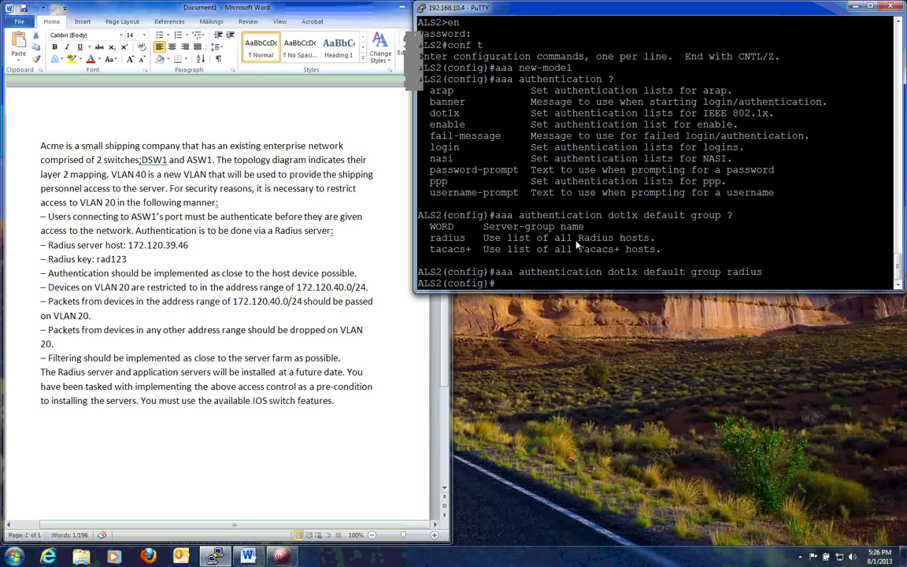
# Define RADIUS server host 172.120.39.46 with its shared key on ALS2, then list dot1x options
pyautogui.write('radius')
pyautogui.press('Return')
pyautogui.write('radius-server ')
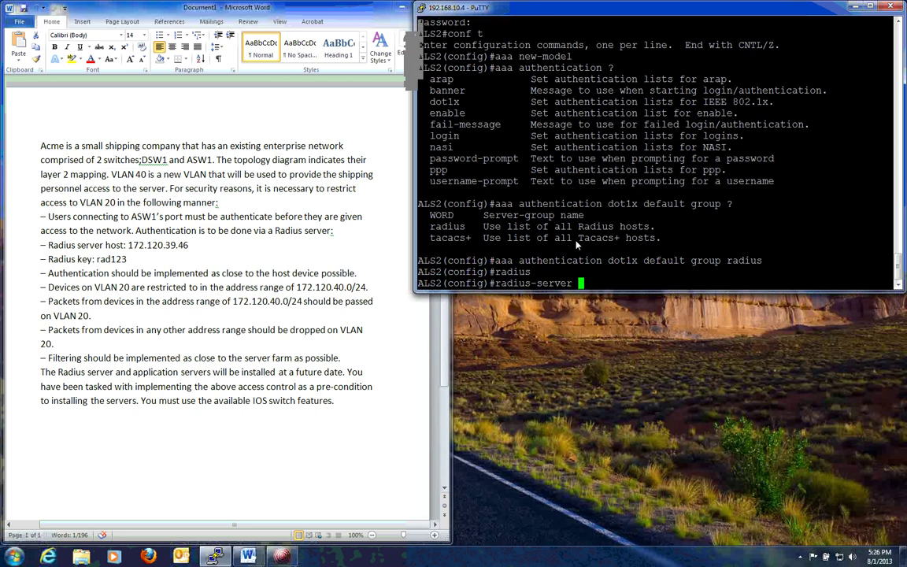
pyautogui.write('host')
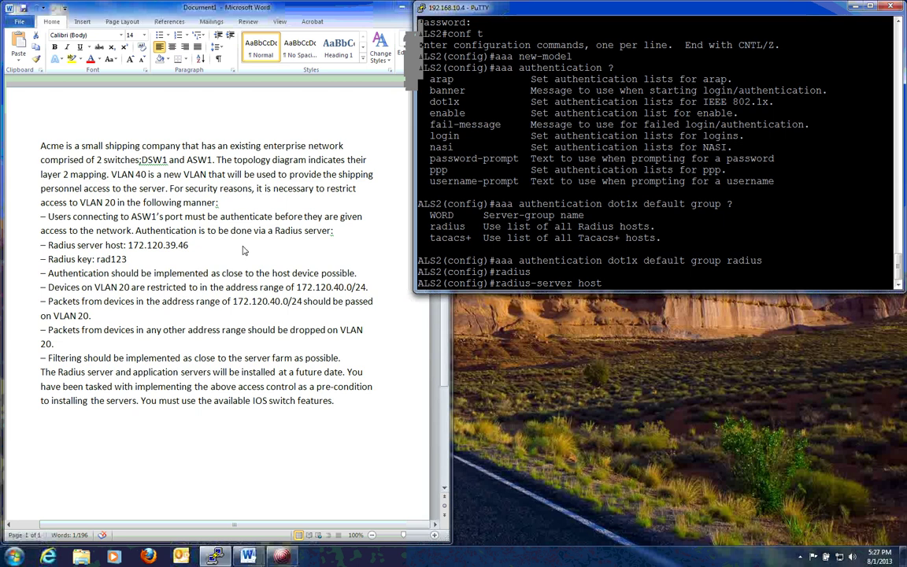
pyautogui.write(' 172.120.39.46')
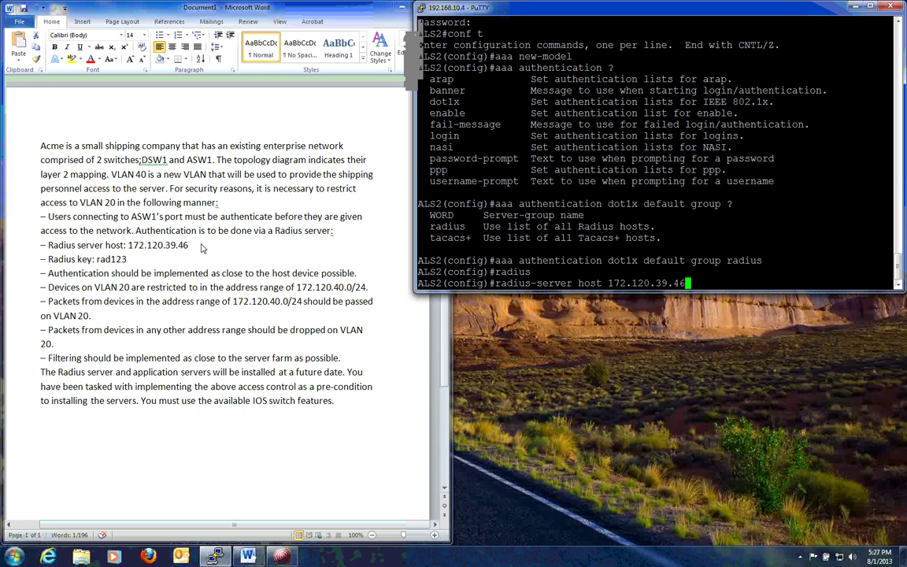
pyautogui.write(' ?')
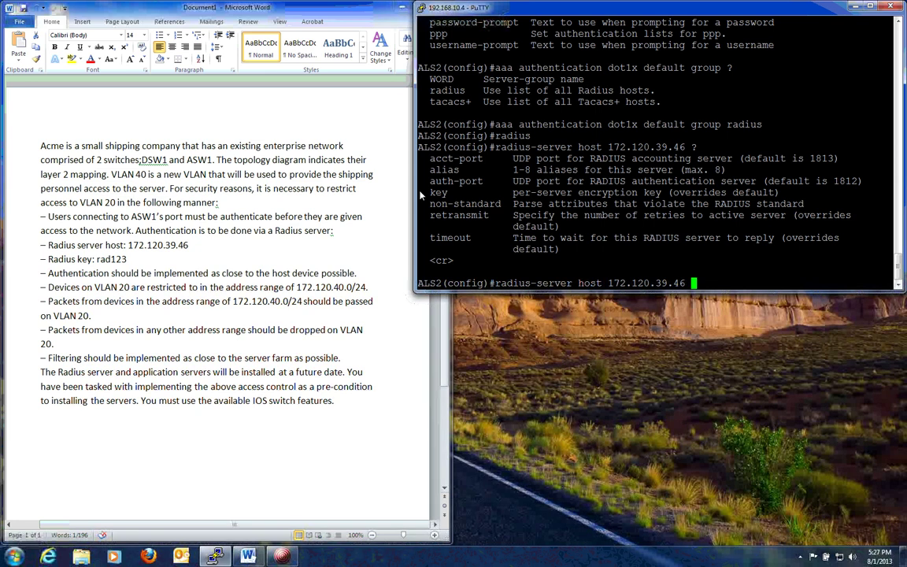
pyautogui.write('key rad123')
pyautogui.press('Return')
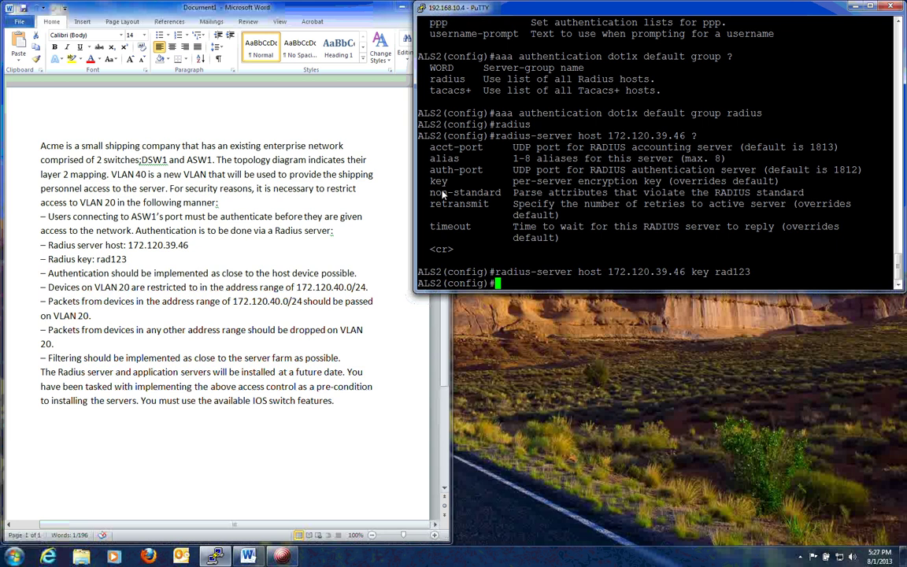
pyautogui.write('dot1x ?')
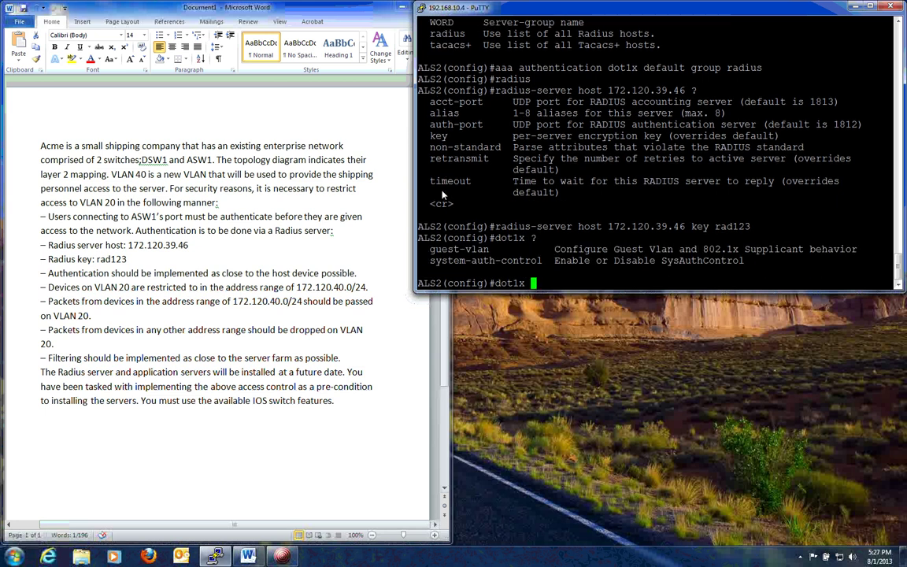
pyautogui.write('syst')
# Enable dot1x system-auth-control globally and make interface fa0/1 an access port
pyautogui.press('Tab')
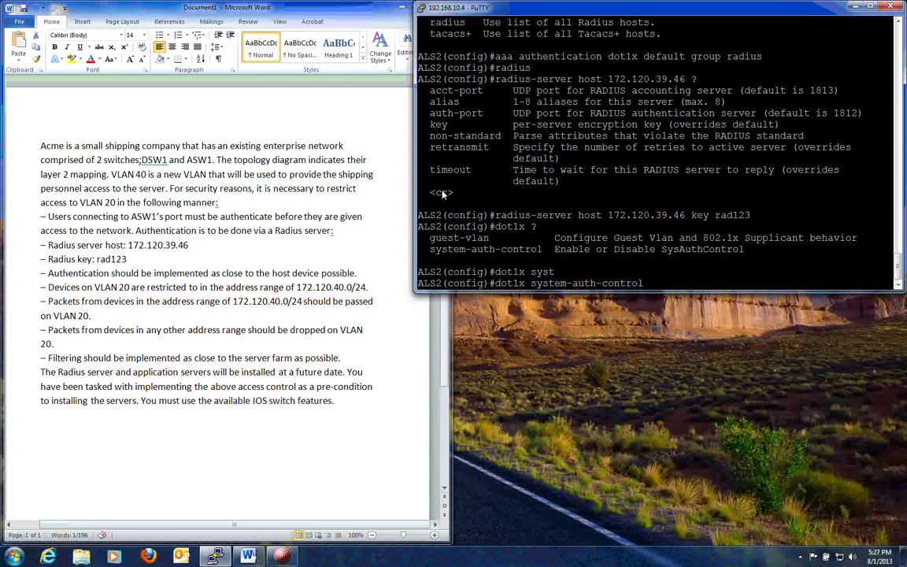
pyautogui.press('Return')
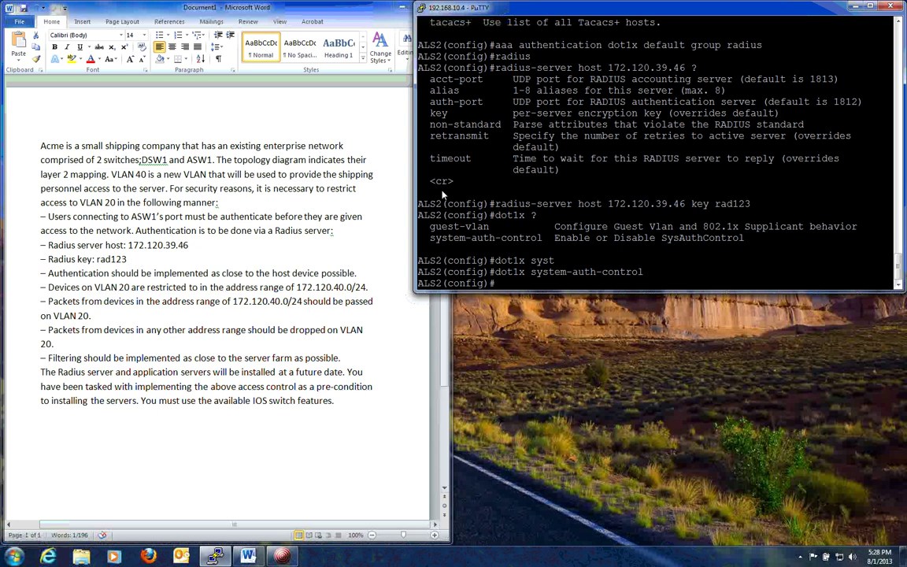
pyautogui.write('int fa0/1')
pyautogui.press('Return')
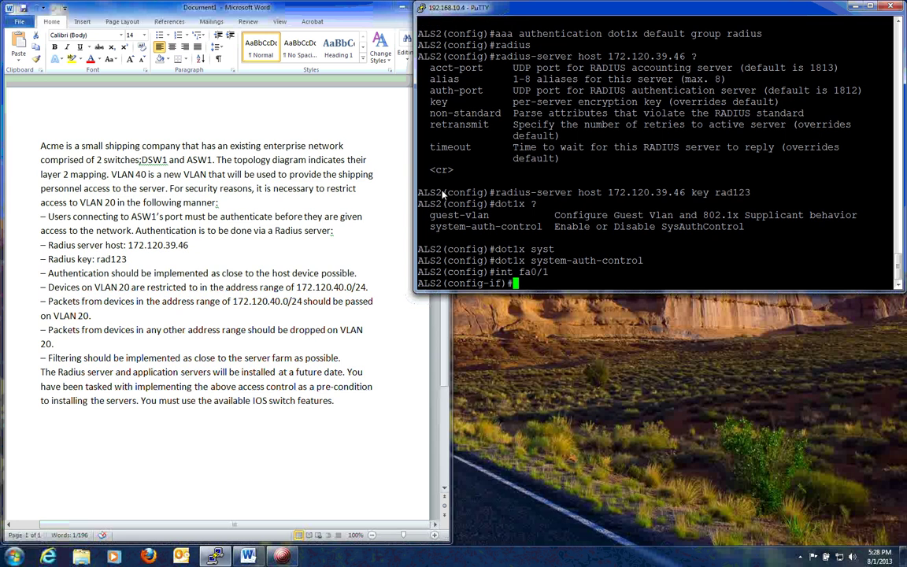
pyautogui.write('swi mode access')
pyautogui.press('Return')
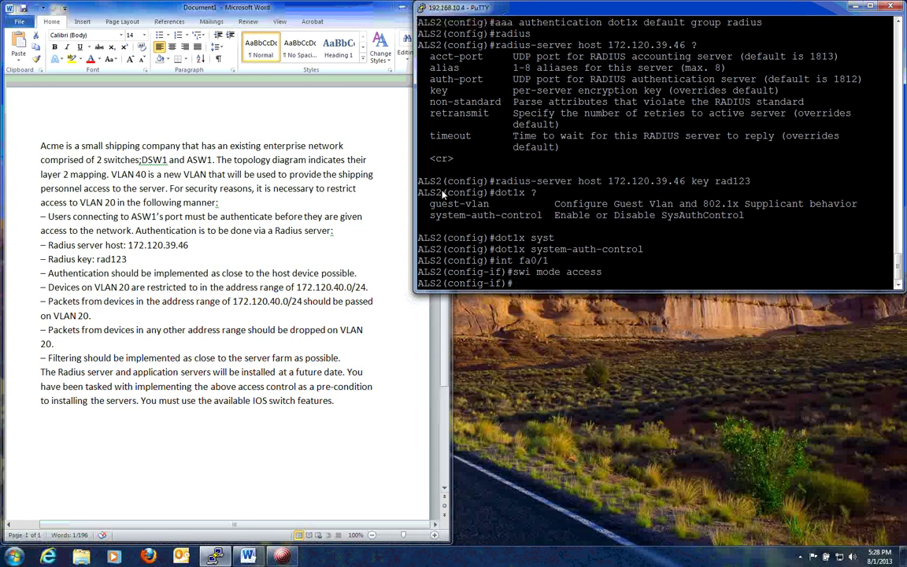
# Set dot1x port-control auto on fa0/1 and exit configuration mode
pyautogui.write('dot1x ?')
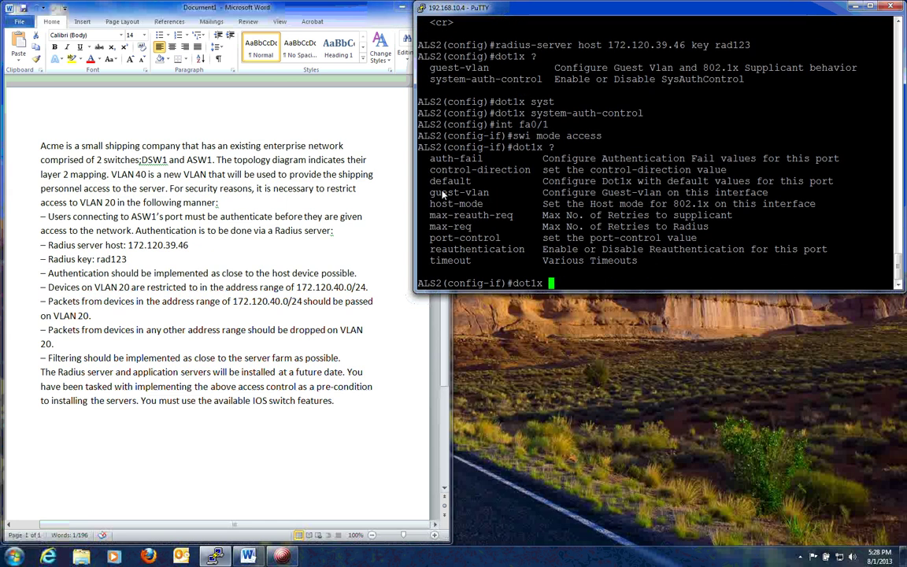
pyautogui.write('port-c')
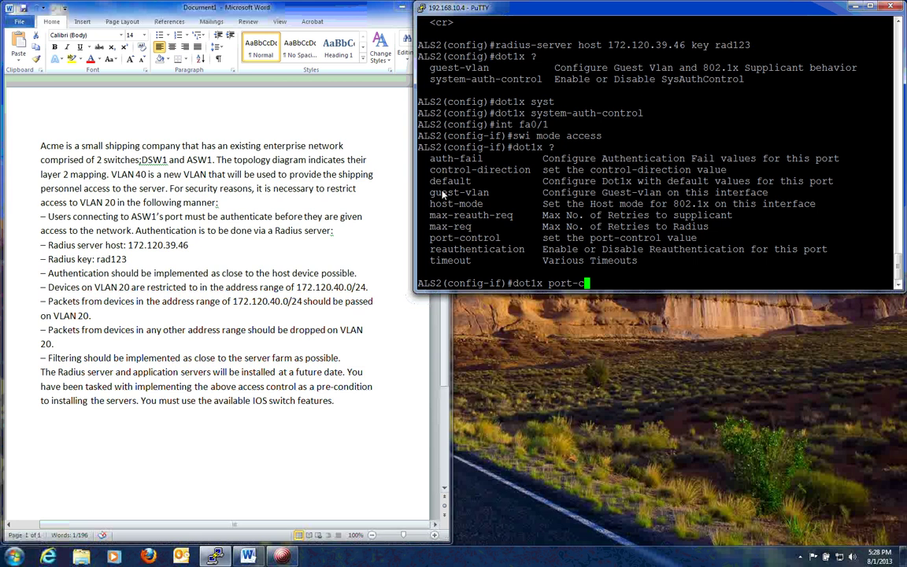
pyautogui.write('ontrol ?')
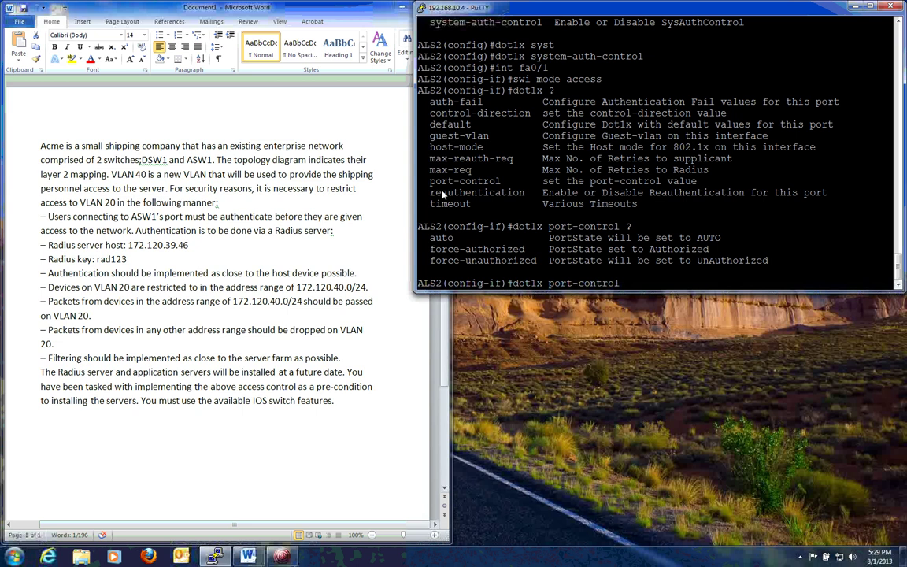
pyautogui.write('auto')
pyautogui.press('Return')
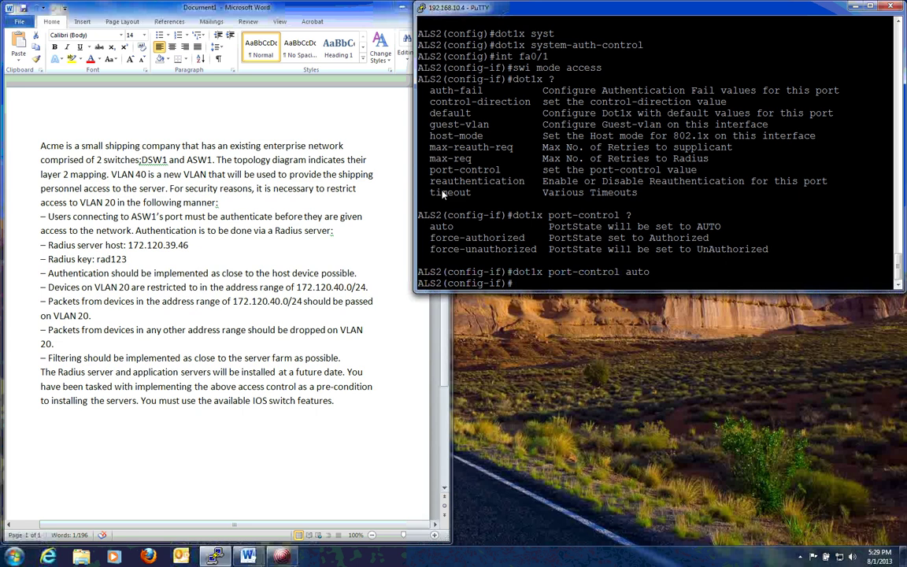
pyautogui.write('exit')
pyautogui.press('Return')
pyautogui.write('exit')
pyautogui.press('Return')
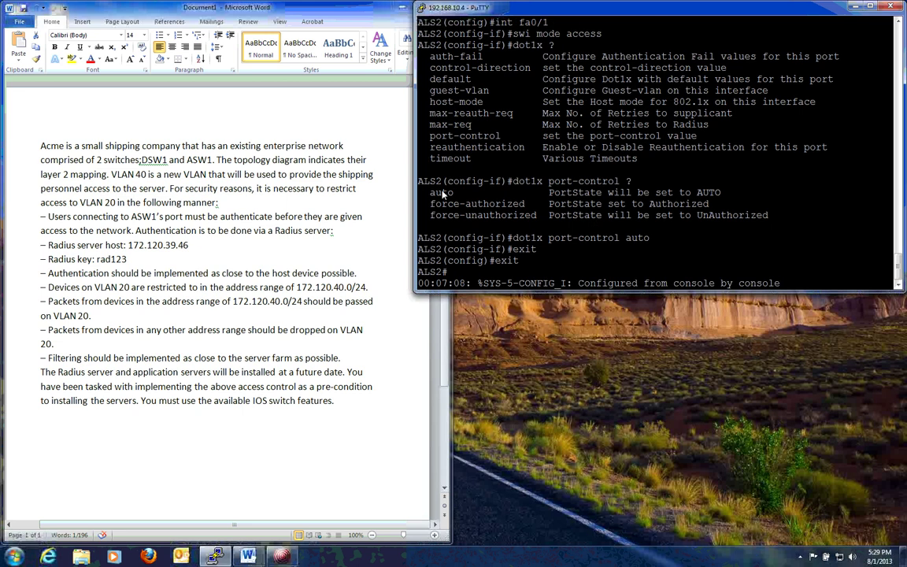
# Telnet from ALS2 to DLS1 at 10.1.1.101, log in, enable, and enter global configuration mode
pyautogui.press('Return')
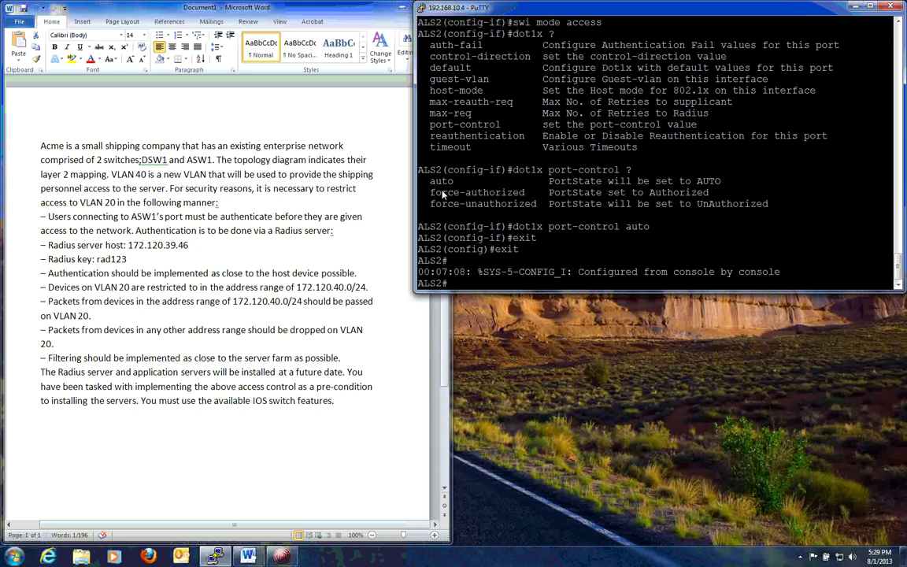
pyautogui.write('10.1.1.101')
pyautogui.press('Return')
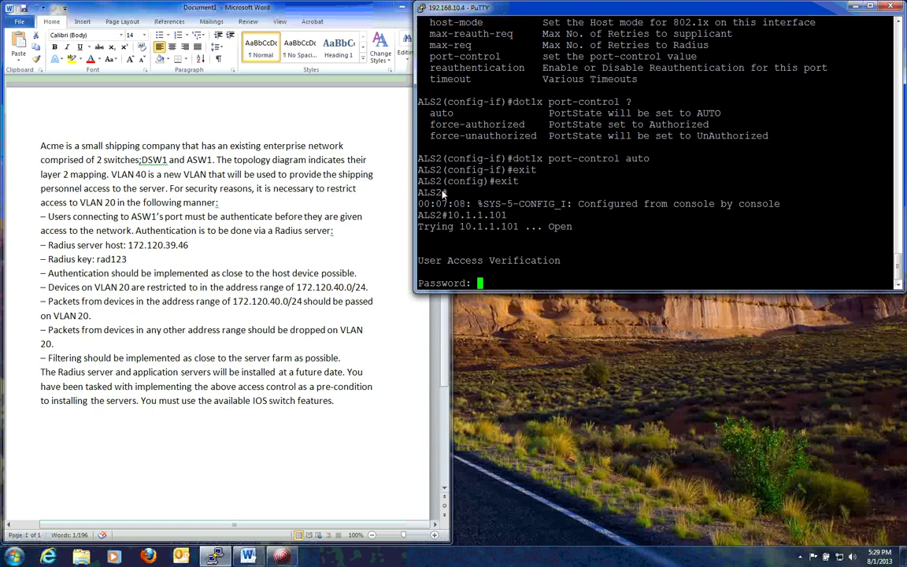
pyautogui.press('Return')
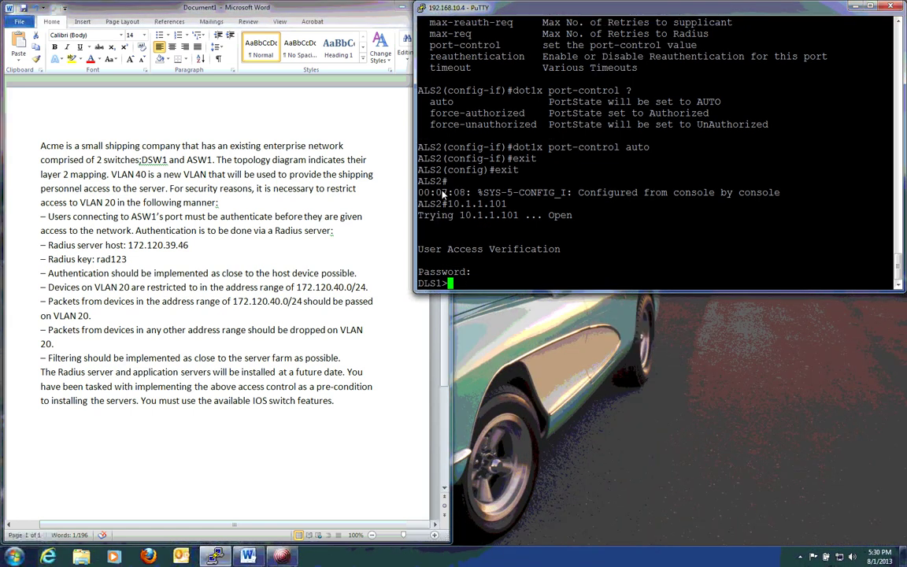
pyautogui.write('en')
pyautogui.press('Return')
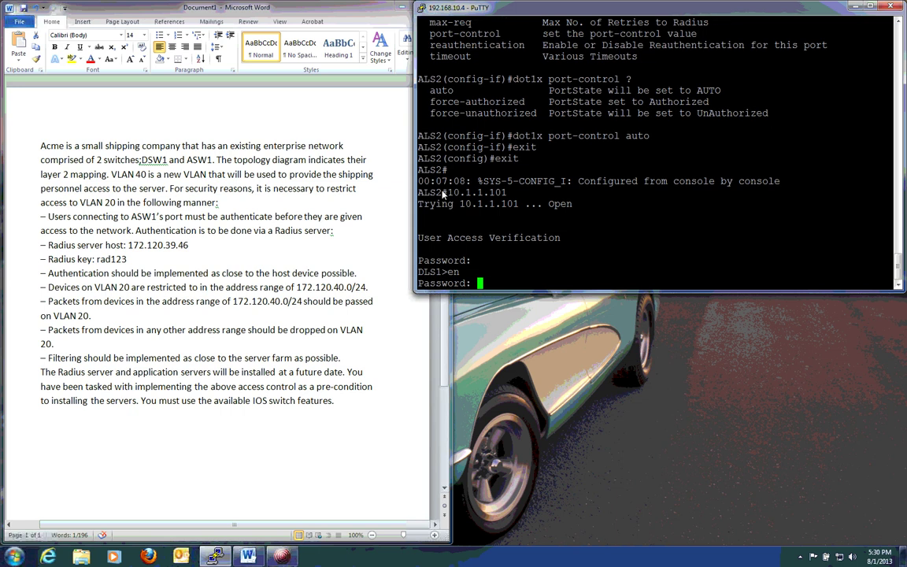
pyautogui.press('Return')
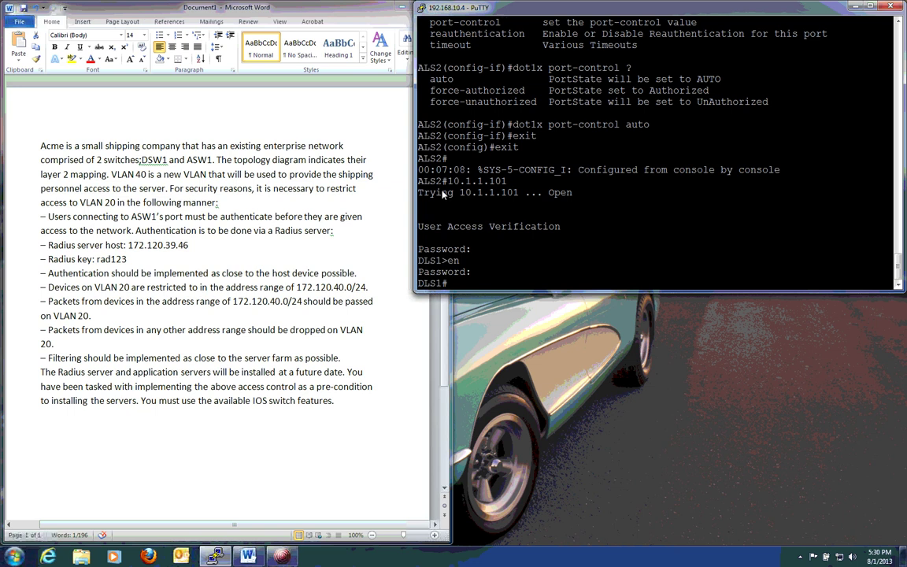
pyautogui.write('conf t')
pyautogui.press('Return')
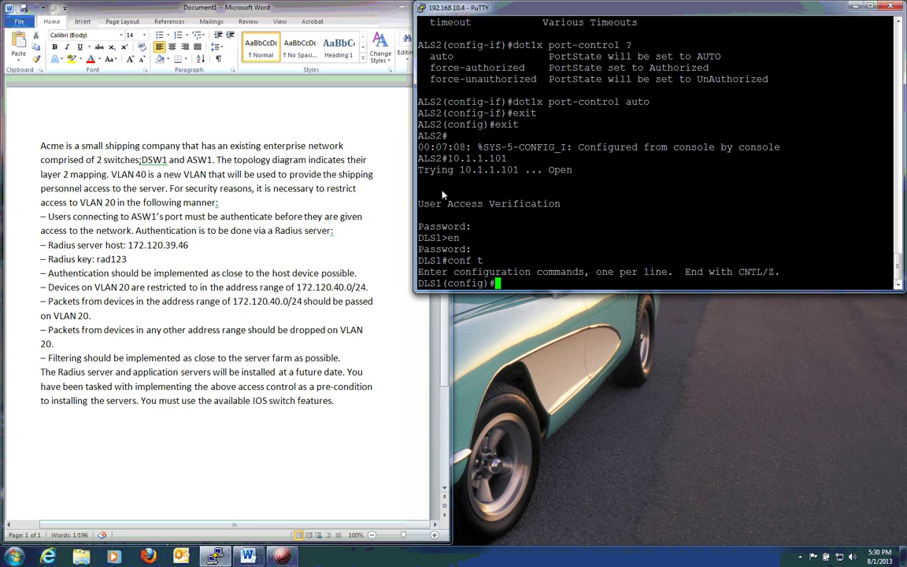
pyautogui.write('ip')
# Create standard access list 10 on DLS1 permitting 172.120.40.0 0.0.0.255, then exit to global config
pyautogui.write('acces-')
pyautogui.press('BackSpace')
pyautogui.write('s')
pyautogui.press('Tab')
pyautogui.write('standard')
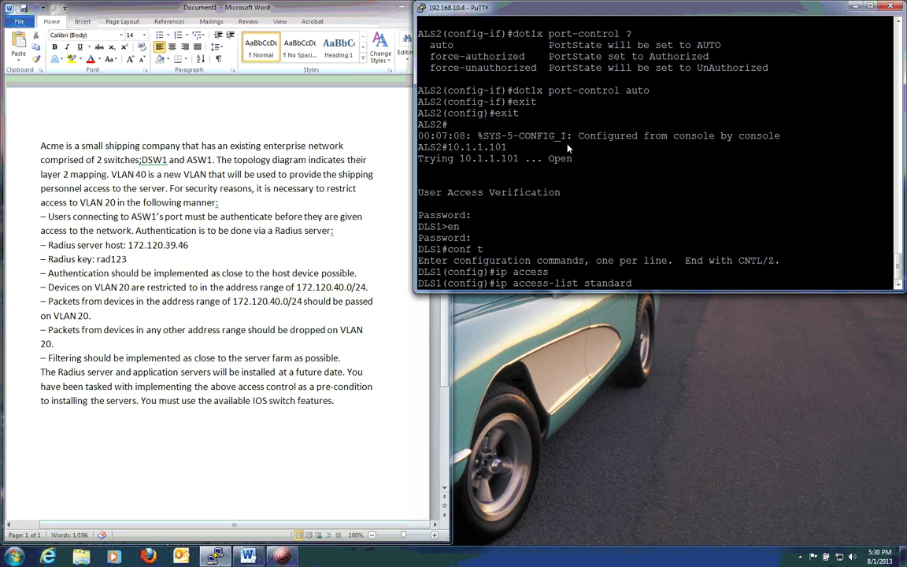
pyautogui.write('10')
pyautogui.press('Return')
pyautogui.write('permit')
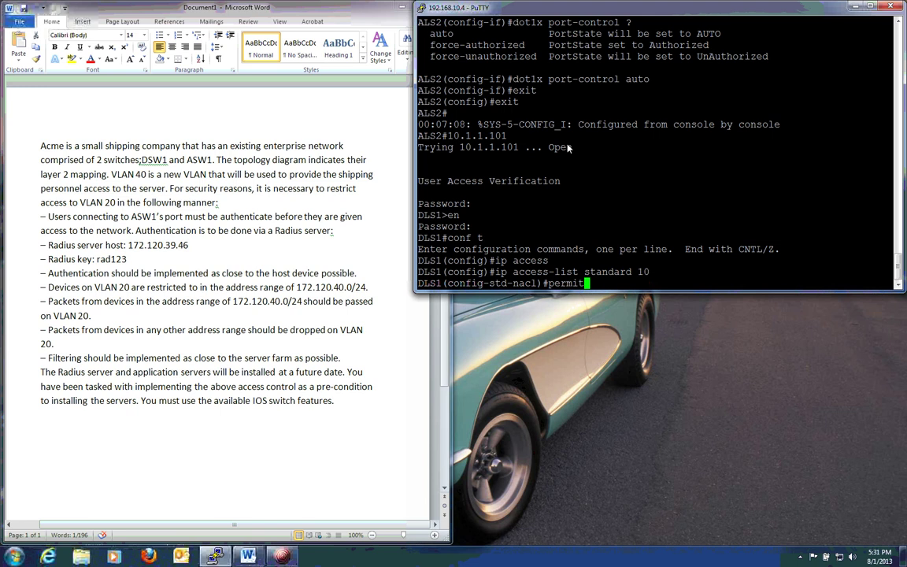
pyautogui.write(' 172.120.40.0 0.0.0.255')
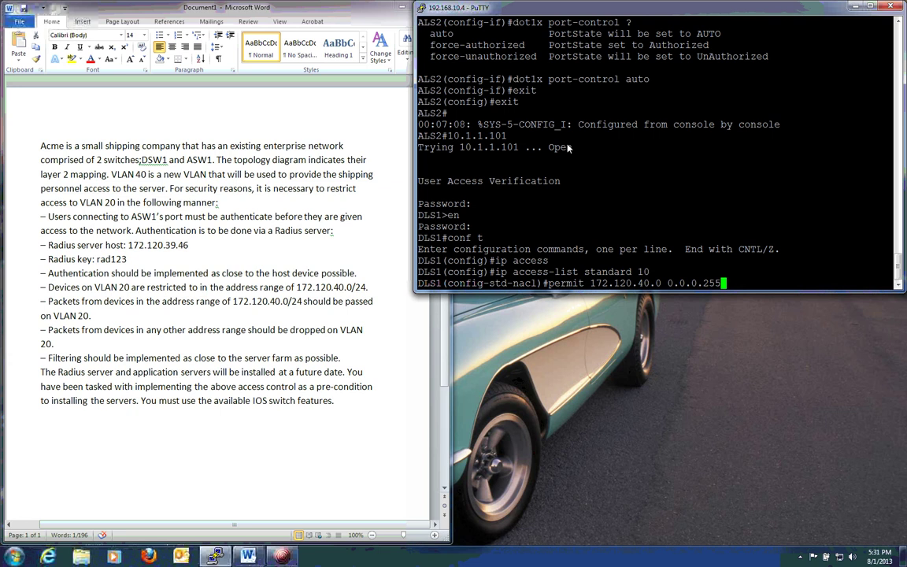
pyautogui.press('Return')
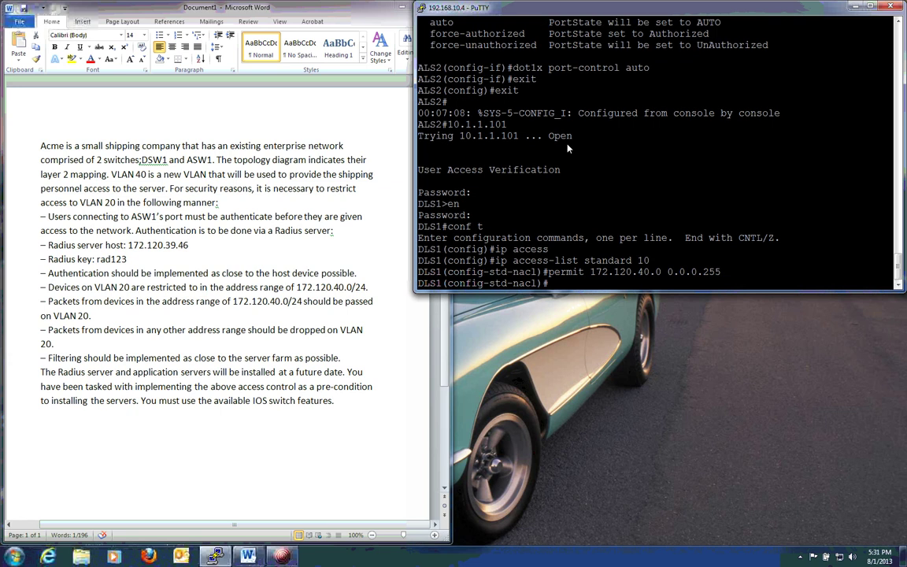
pyautogui.write('exit')
pyautogui.press('Return')
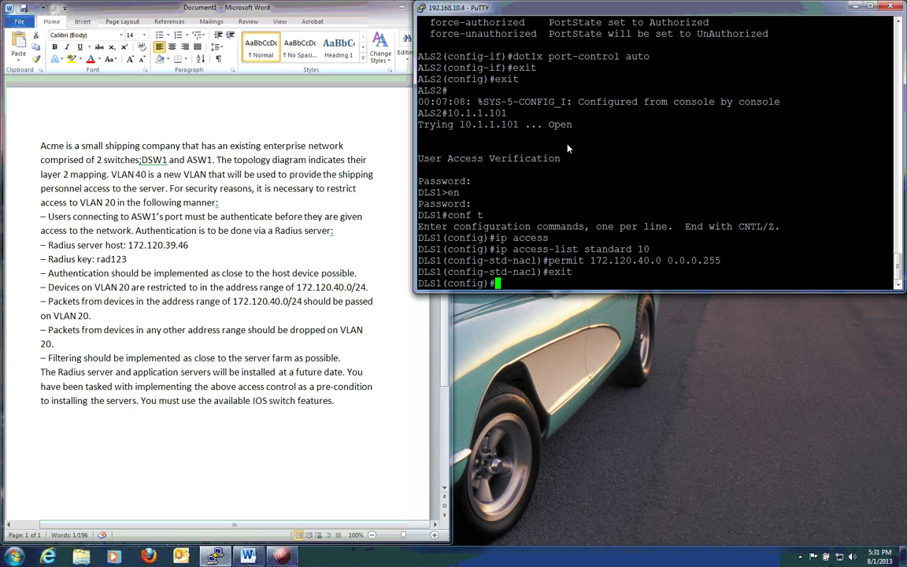
# Create 'vlan access-map ACCMAP 10' on DLS1 with 'match ip address 10'
pyautogui.write('vlan acc')
pyautogui.press('Tab')
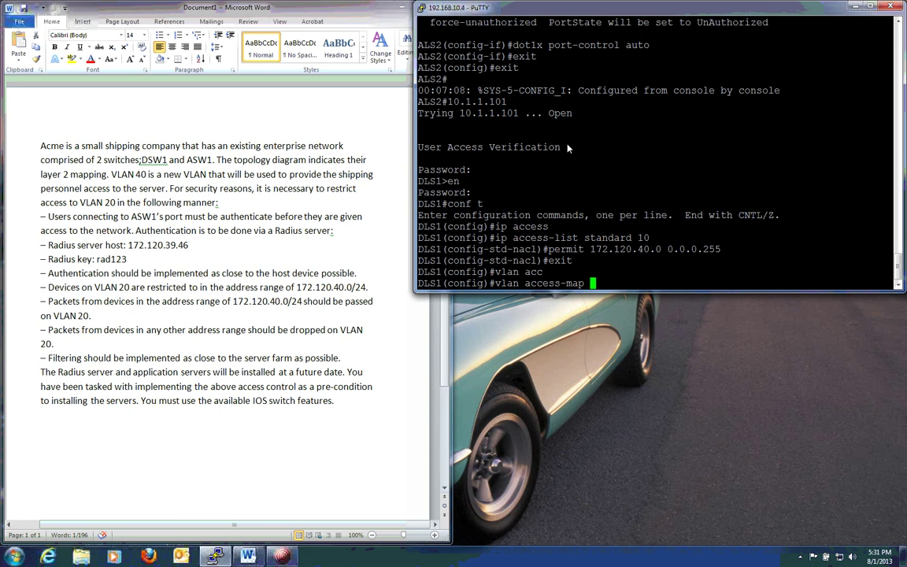
pyautogui.write('ACCMAP 10')
pyautogui.press('Return')
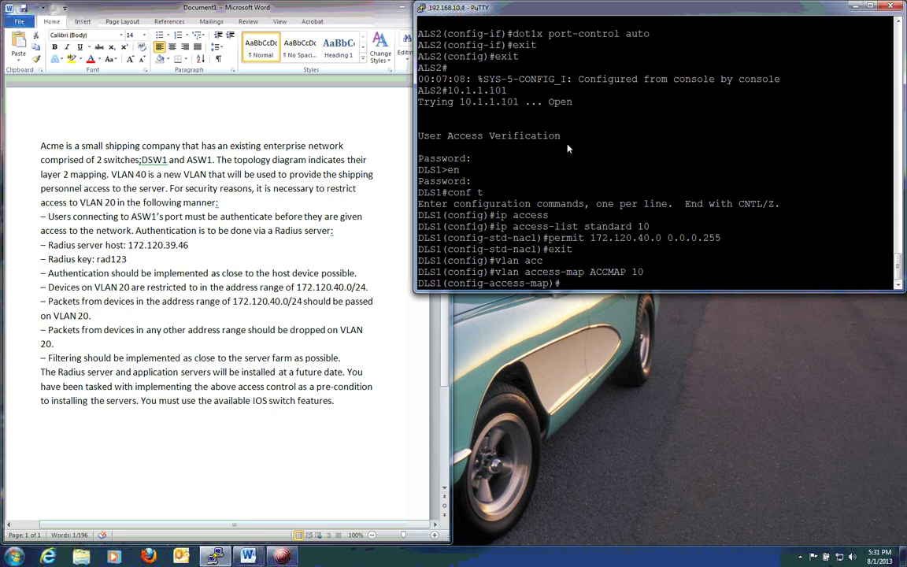
pyautogui.write('?')
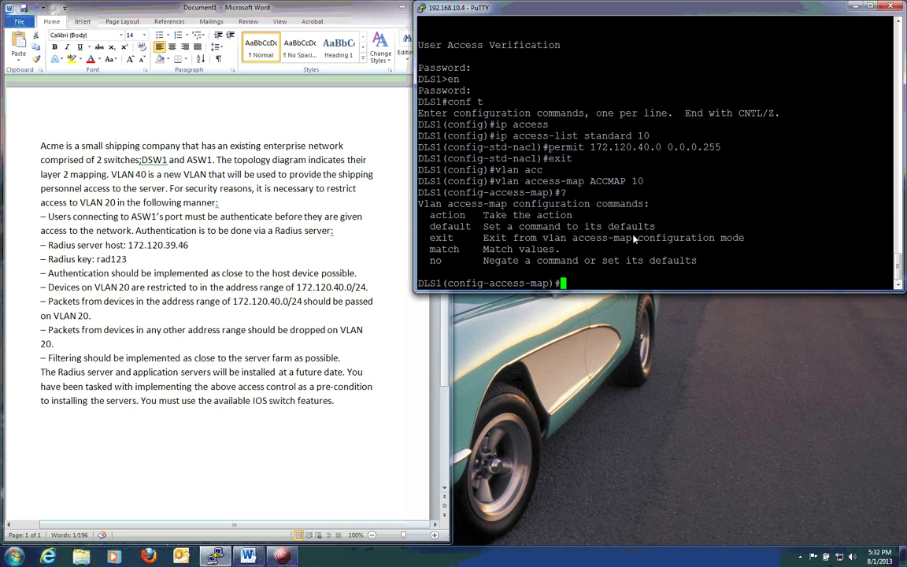
pyautogui.write('match ?')
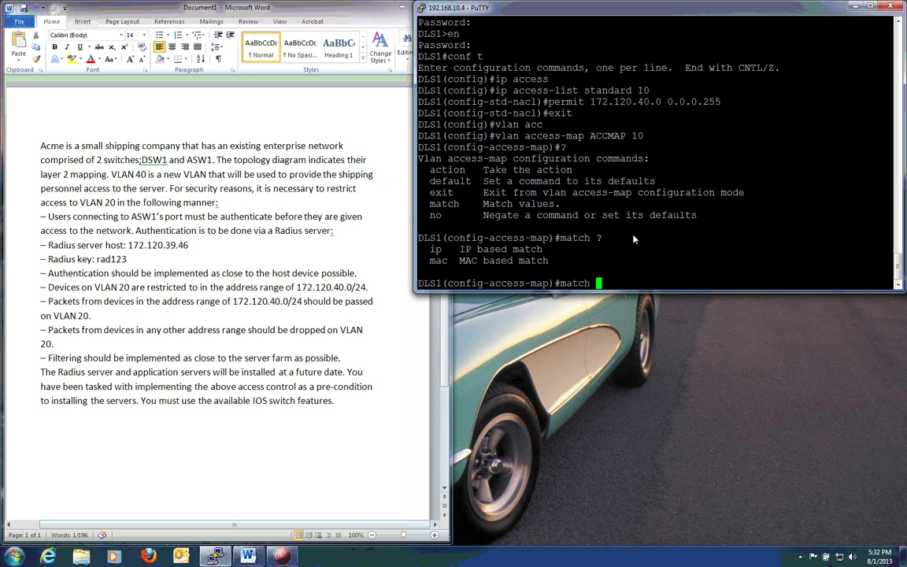
pyautogui.write('ip add')
pyautogui.press('Tab')
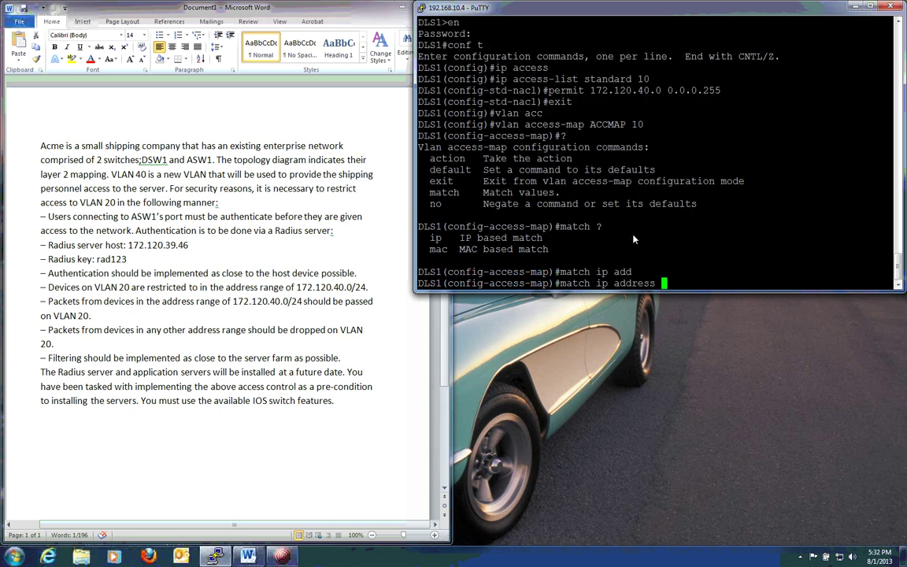
pyautogui.write('?')
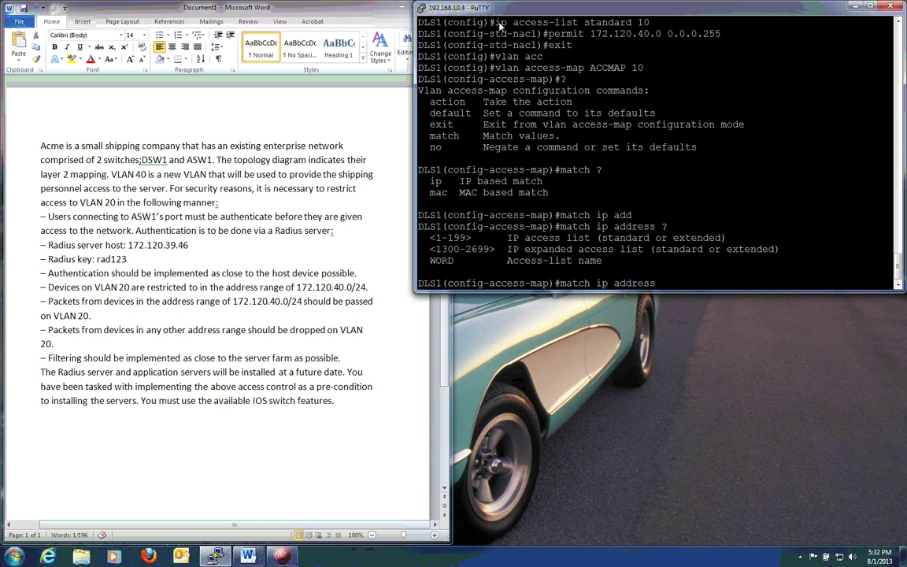
pyautogui.moveTo(494, 22); pyautogui.dragTo(650, 27)
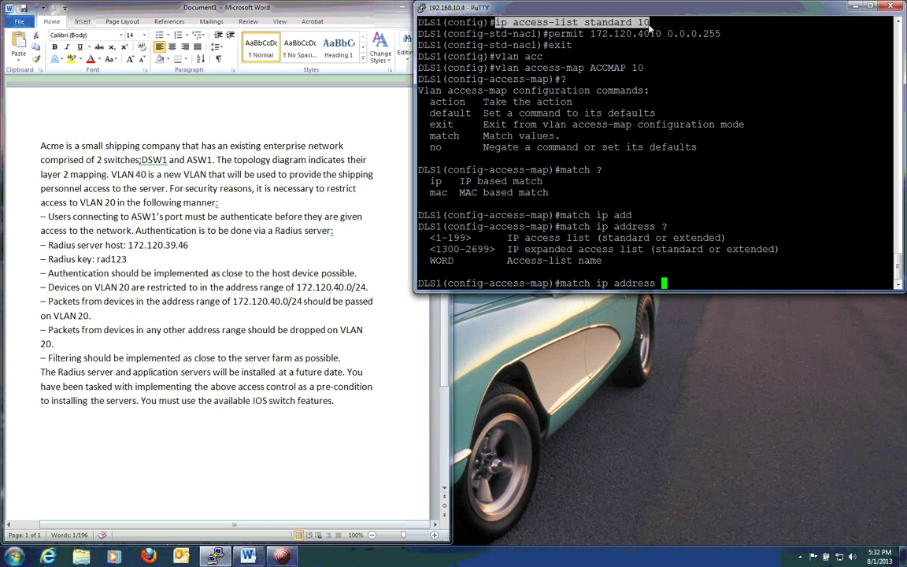
pyautogui.click(650, 28)
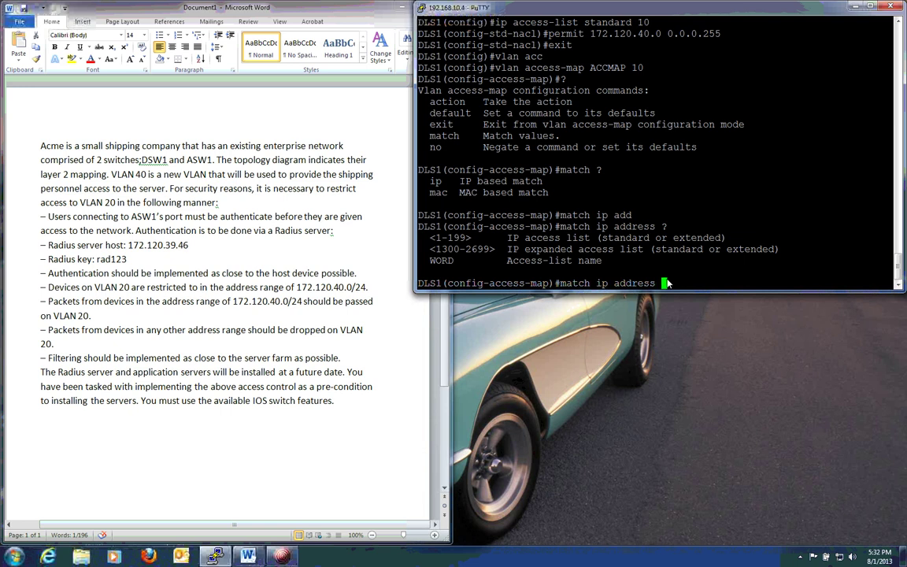
pyautogui.write('10')
pyautogui.press('Return')
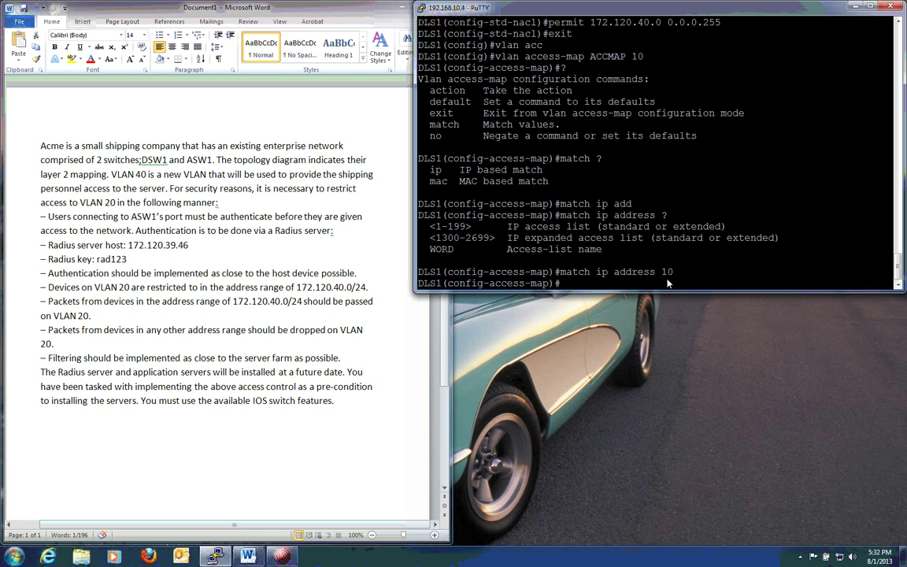
# Set 'action forward' on ACCMAP sequence 10 and exit to global configuration
pyautogui.write('action ?')
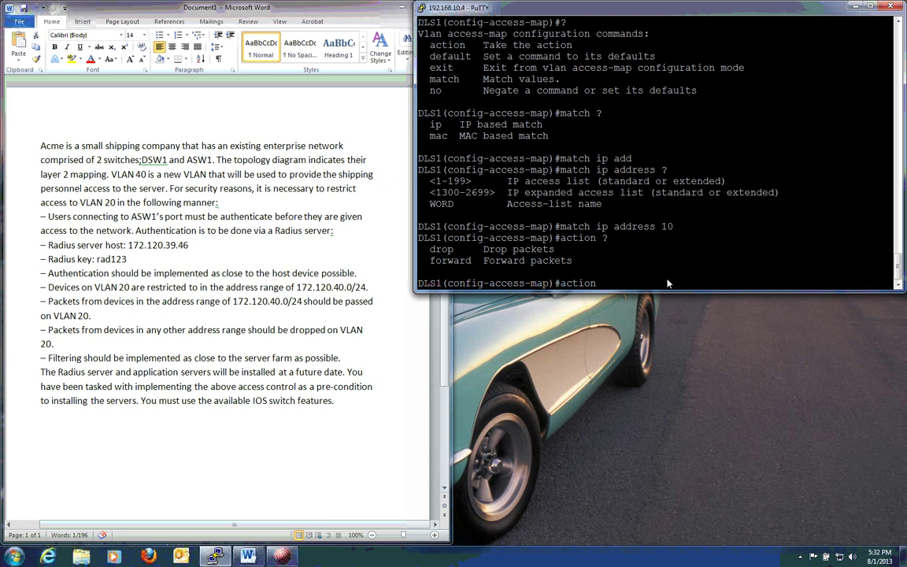
pyautogui.write('forward')
pyautogui.press('Return')
pyautogui.write('exit')
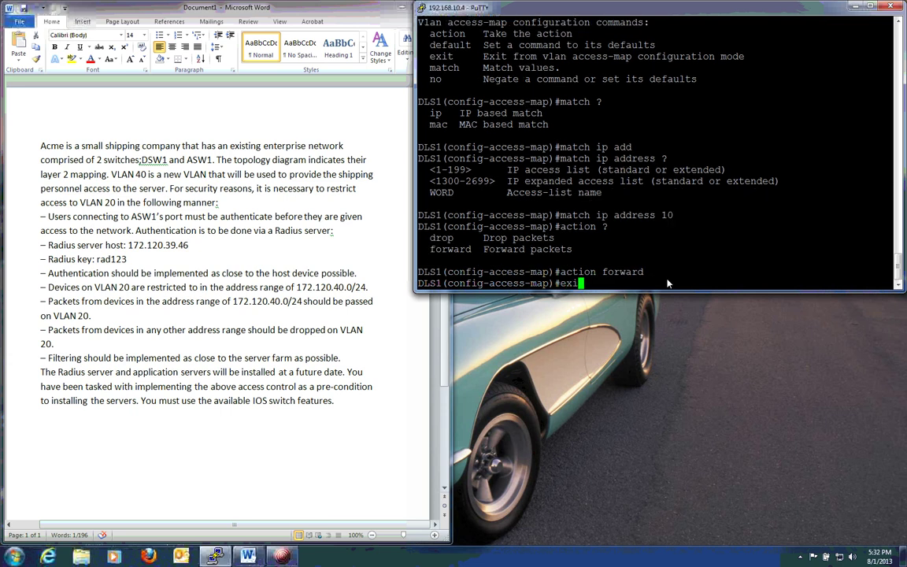
pyautogui.press('Return')
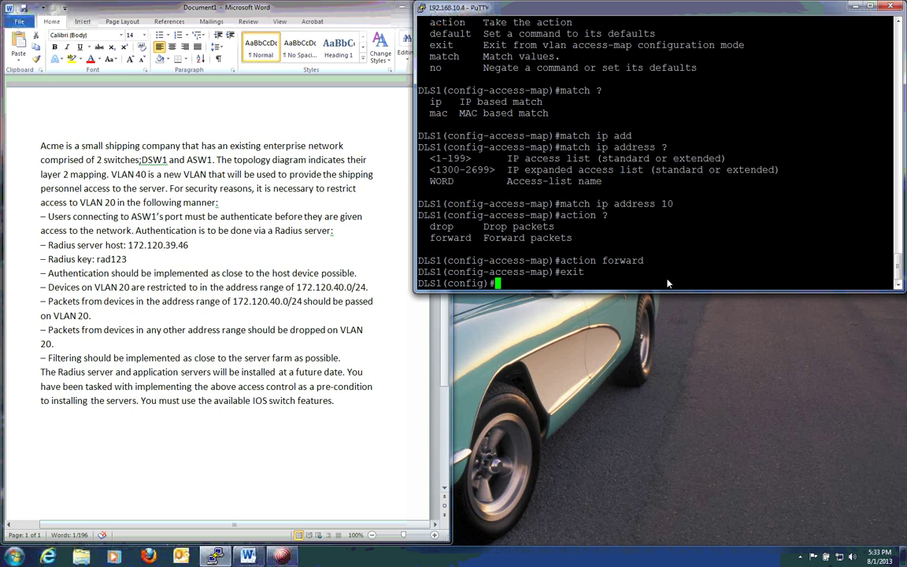
# Add 'vlan access-map ACCMAP 20' with 'action drop', then exit to global configuration
pyautogui.write('vlan acc')
pyautogui.press('Tab')
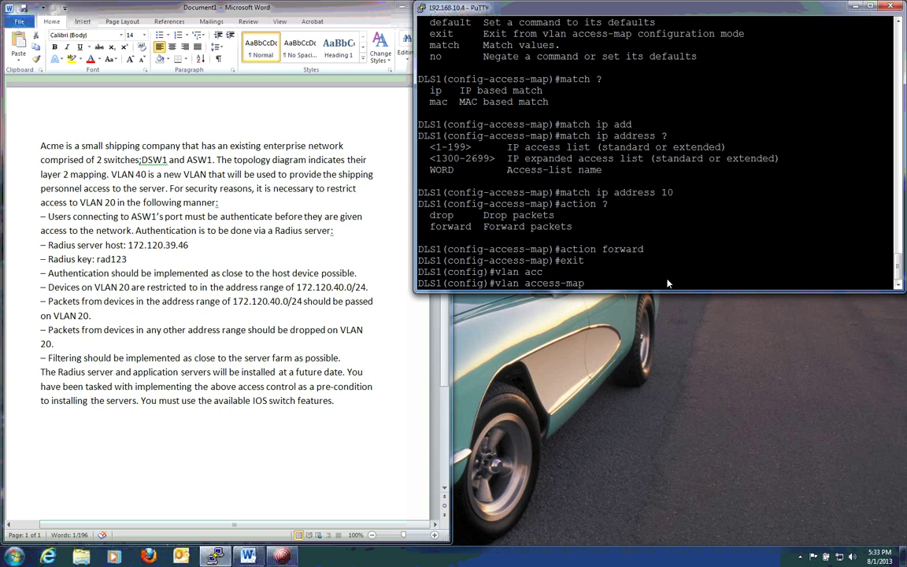
pyautogui.write('ACCMAP 20')
pyautogui.press('Return')
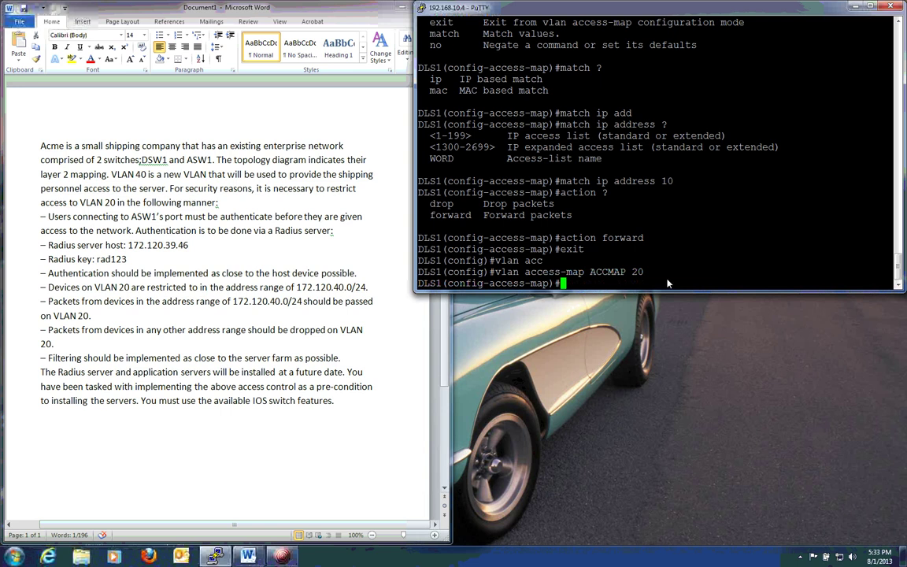
pyautogui.write('action drop')
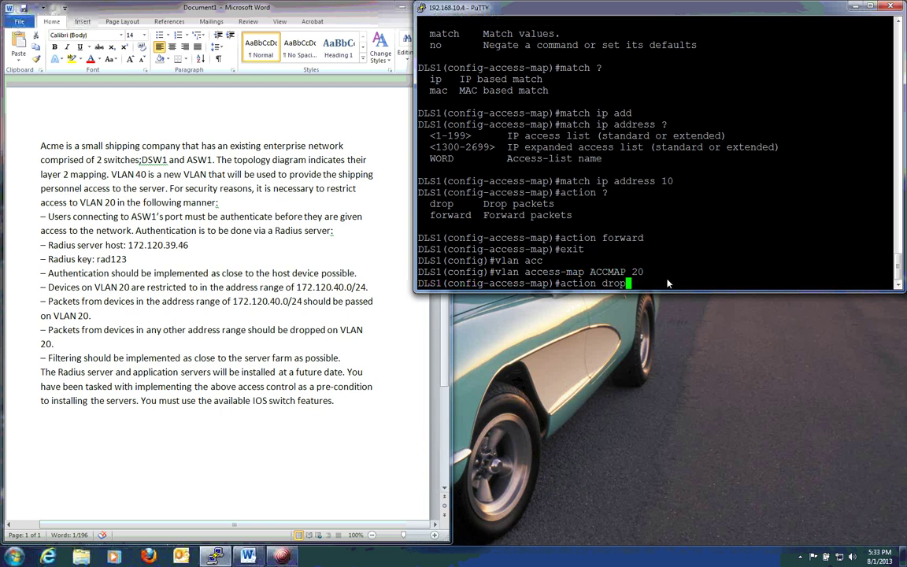
pyautogui.press('Return')
pyautogui.write('exit')
pyautogui.press('Return')
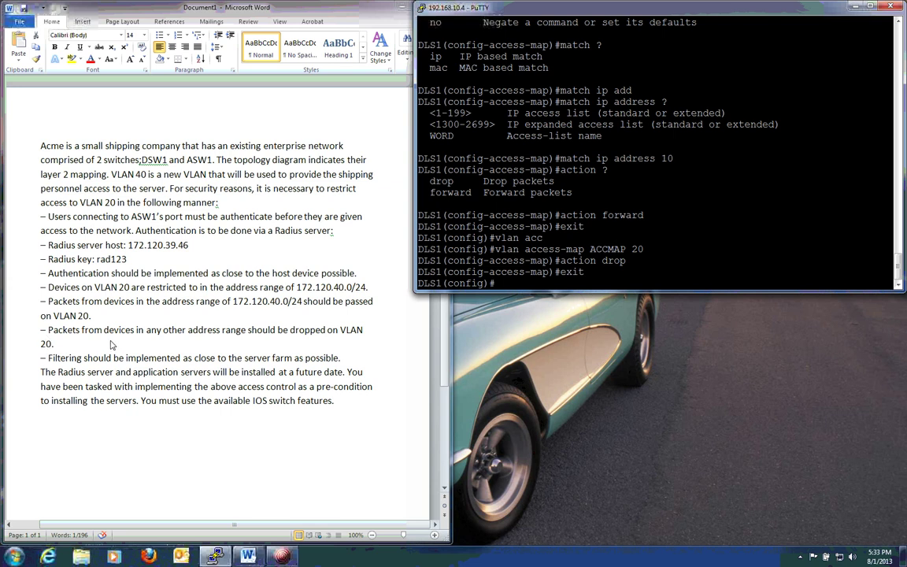
# Enter 'vlan filter ACCMAP vlan-list 20' on DLS1
pyautogui.write('vlan ?')
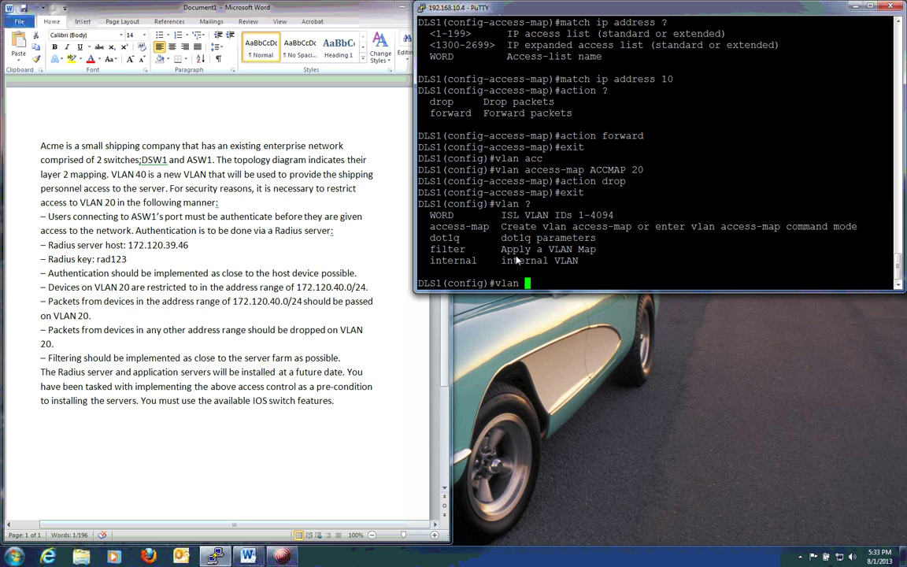
pyautogui.write('filter ')
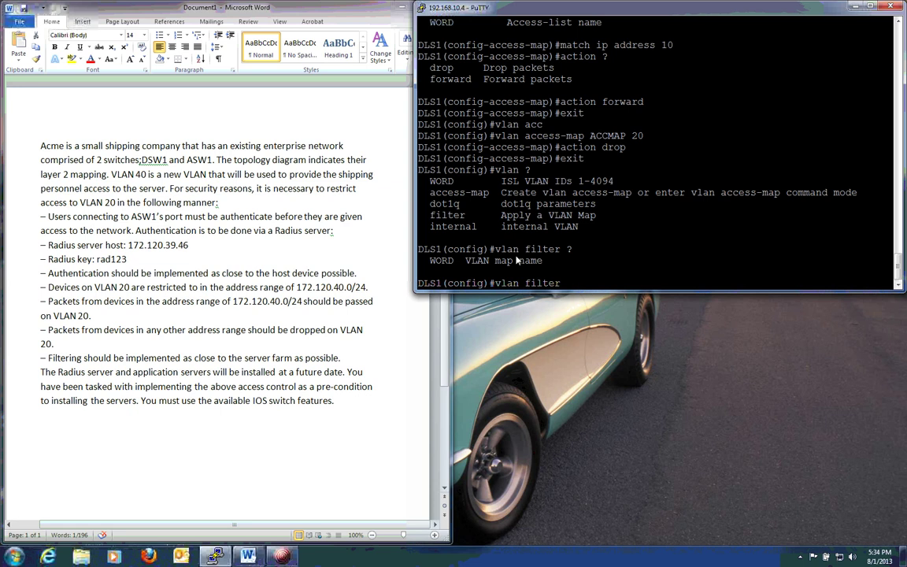
pyautogui.write('?ACCMAP ?')
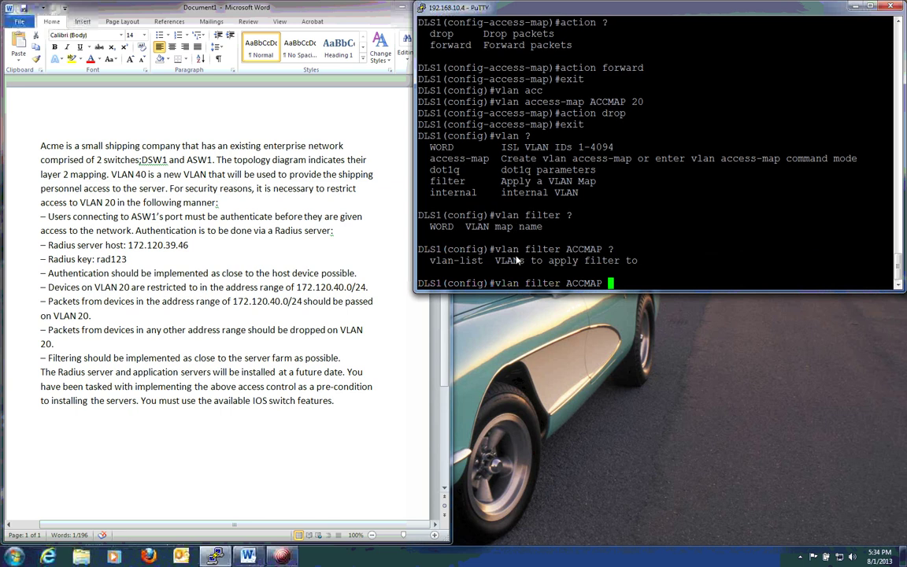
pyautogui.write('vlan-list 2')
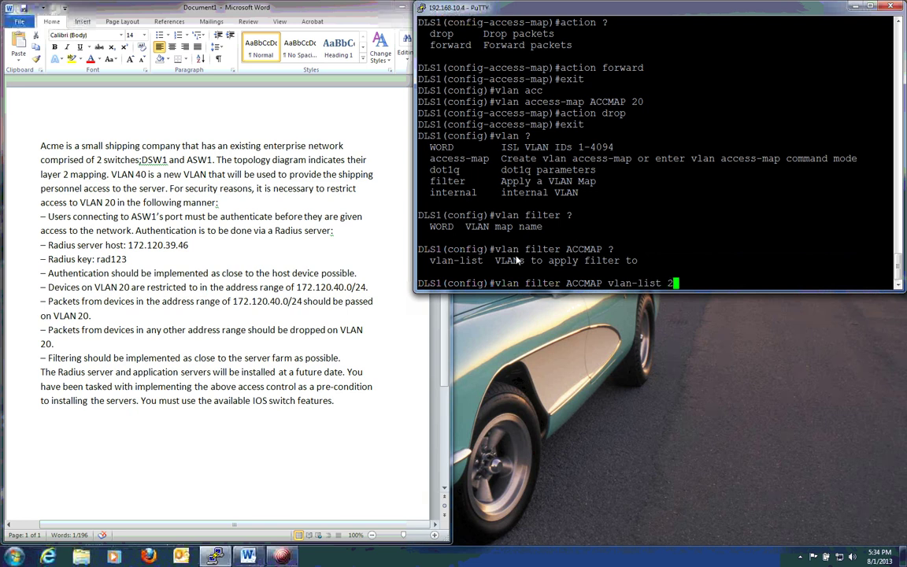
pyautogui.write('0')
pyautogui.press('Return')
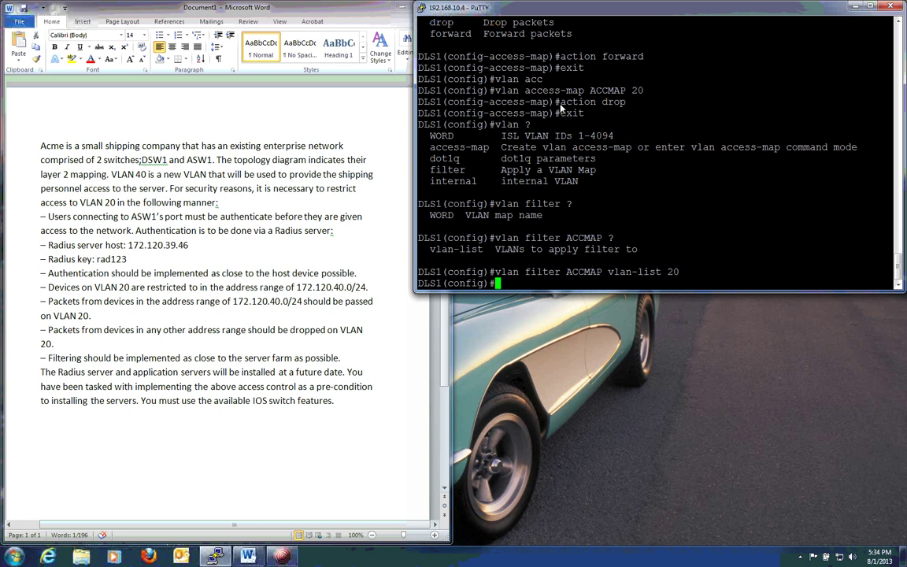
pyautogui.moveTo(561, 107)
pyautogui.mouseDown()
pyautogui.moveTo(622, 102)
pyautogui.moveTo(561, 90)
pyautogui.moveTo(561, 97)
pyautogui.mouseUp()
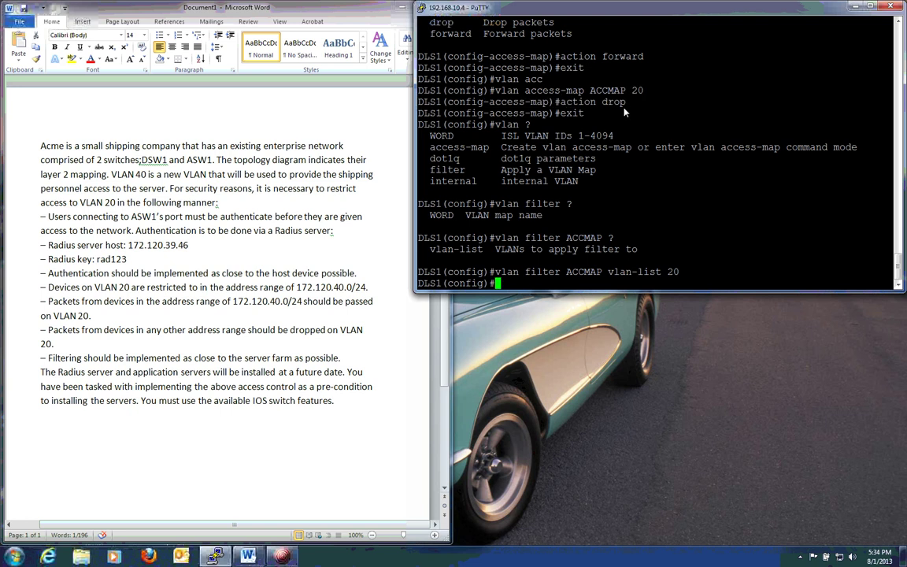